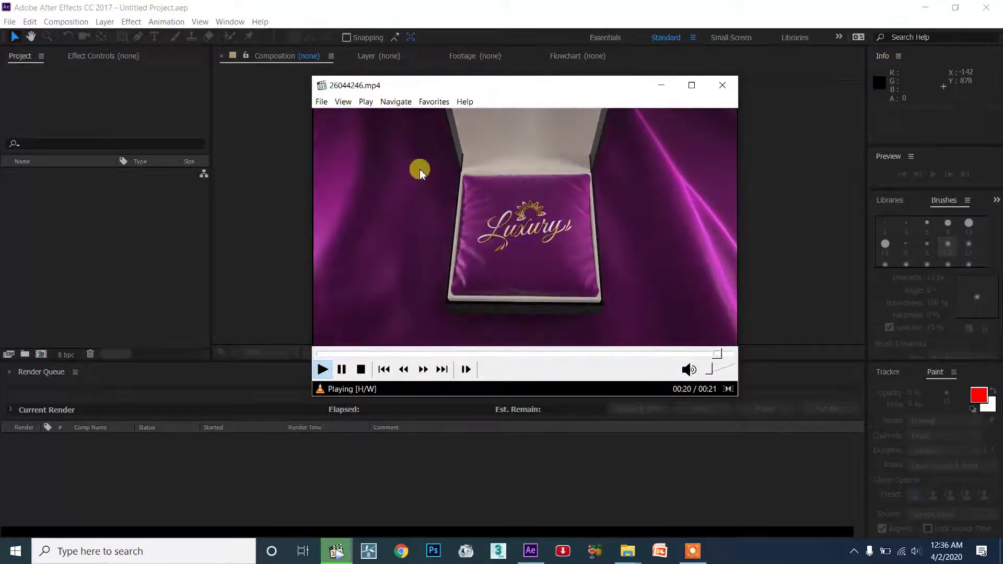
Pause and minimize the preview video, and import Jewelry Box Logo Reveal.aep from its folder into the After Effects project.
left_click(584, 257)
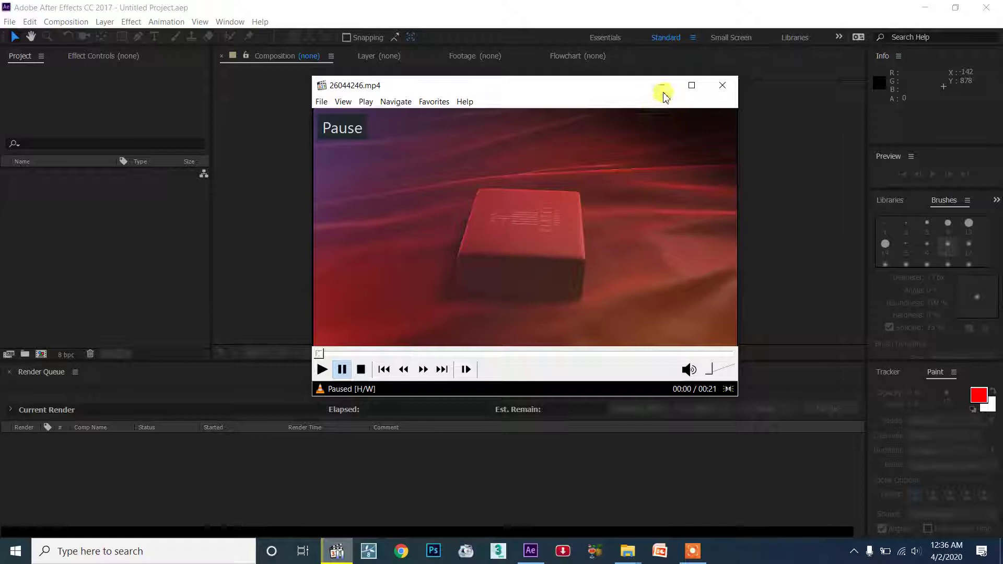
left_click(662, 87)
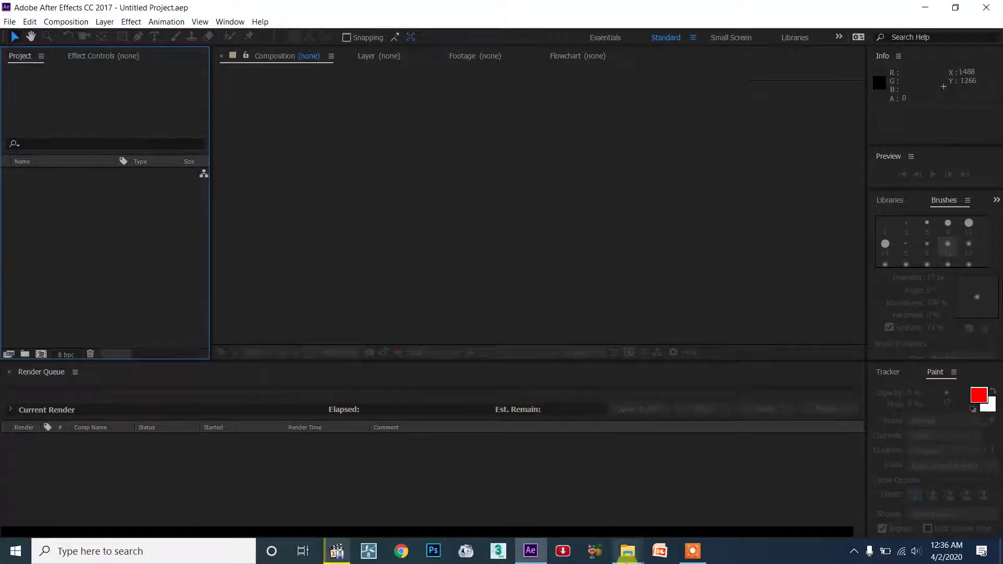
left_click(627, 551)
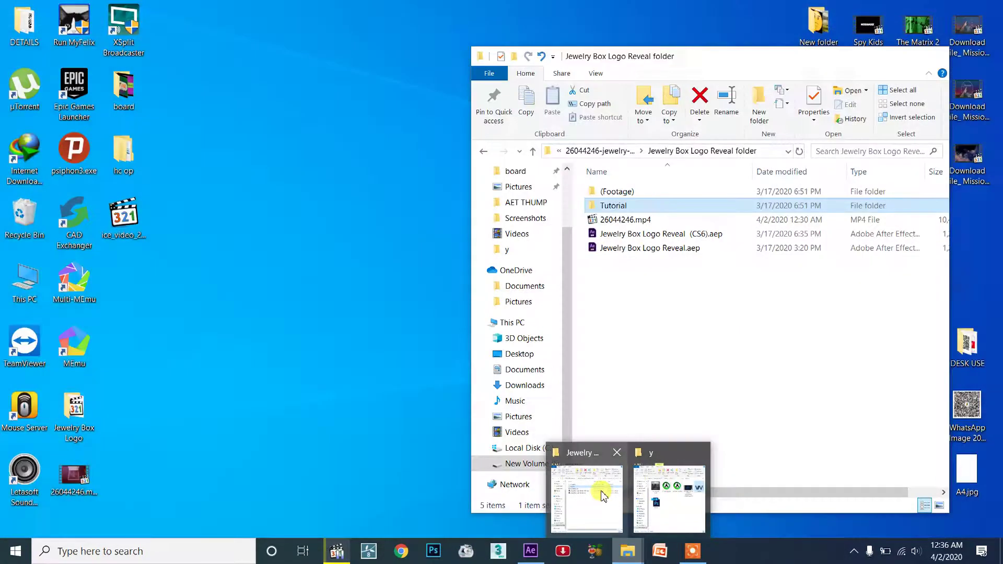
left_click(602, 492)
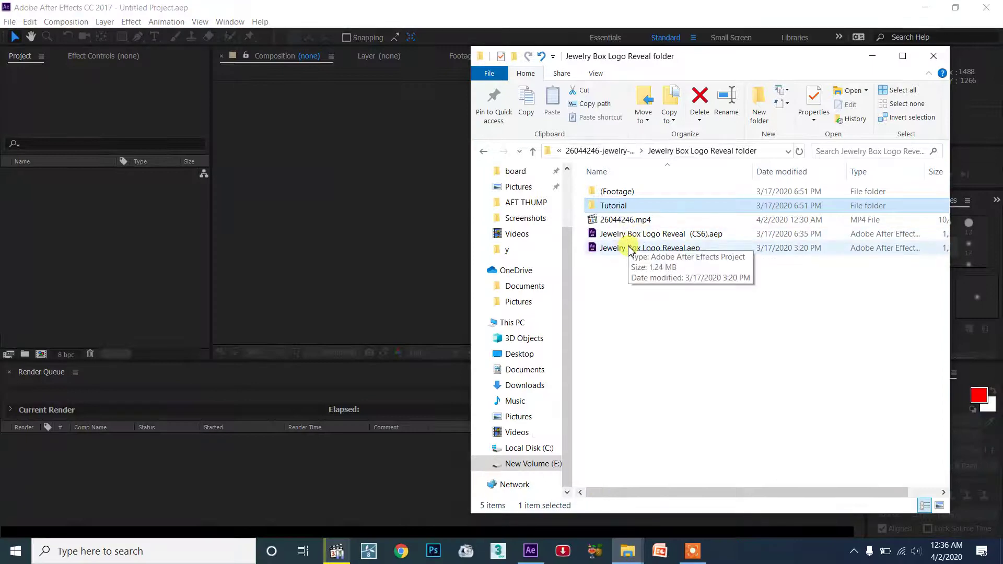
left_click_drag(629, 308, 697, 171)
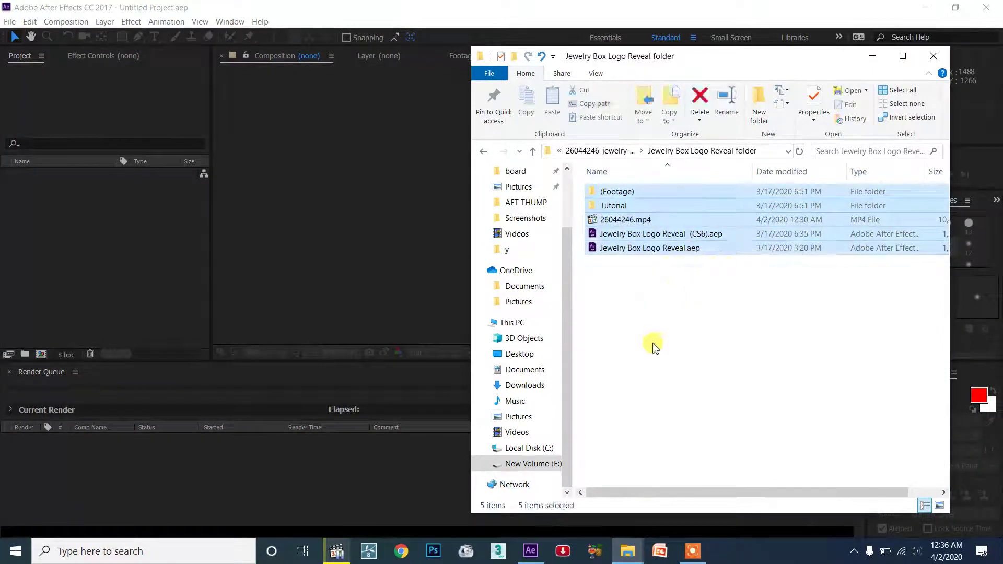
left_click(668, 290)
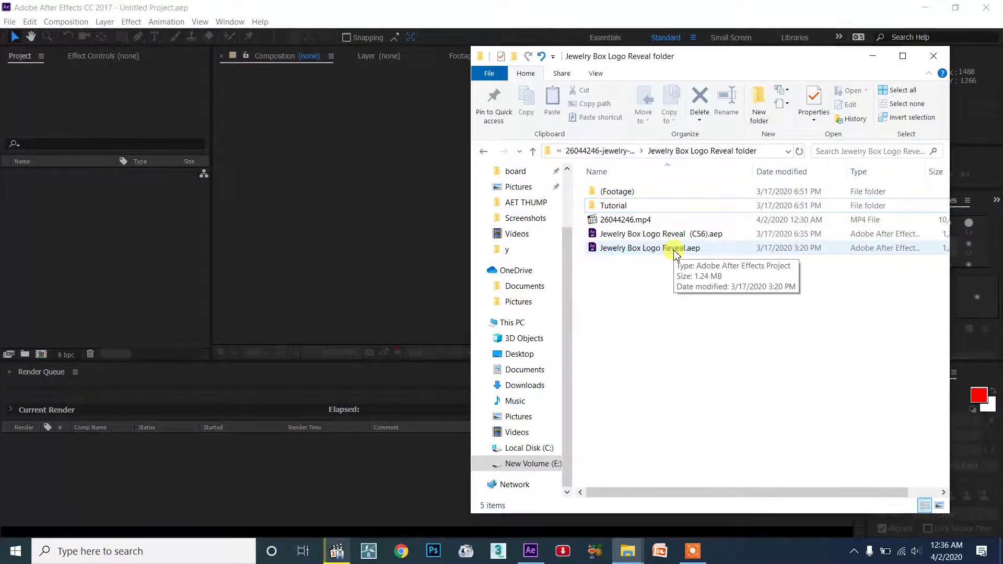
left_click_drag(674, 254, 682, 233)
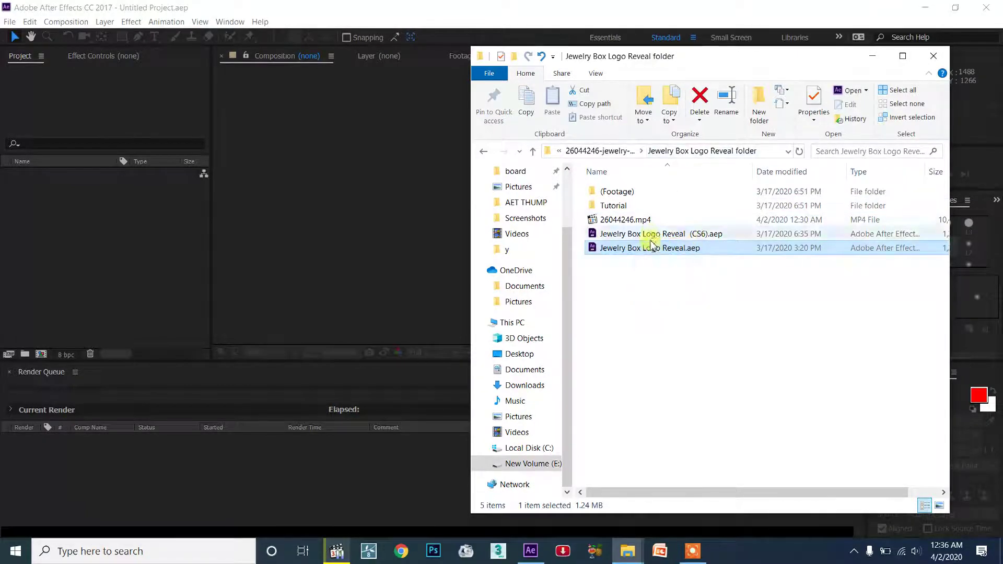
left_click_drag(671, 253, 94, 253)
left_click(96, 247)
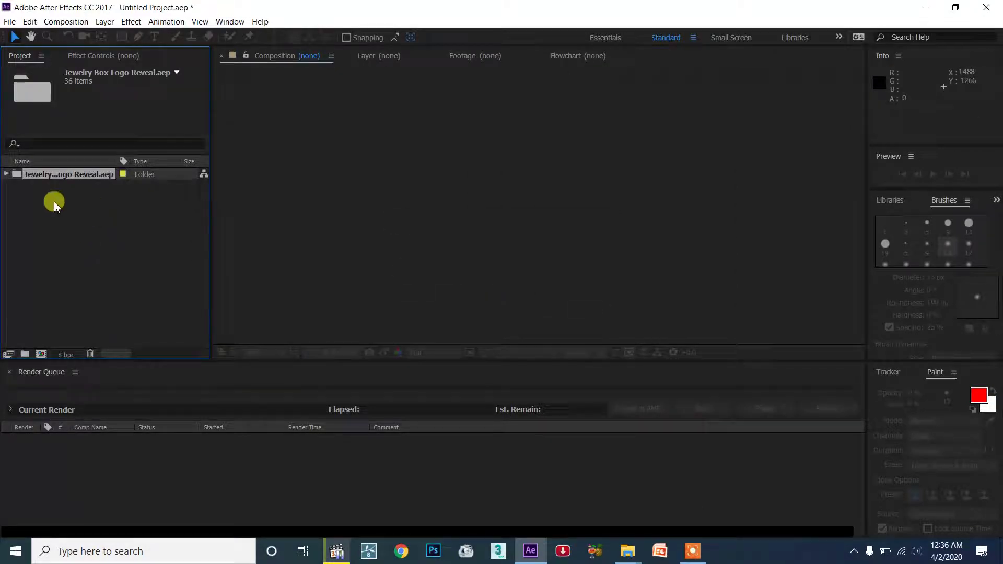
Open the Jewelry Box Logo composition from the imported folder, fit it up to 100%, and set the current time to 0;00;03;16.
left_click(8, 175)
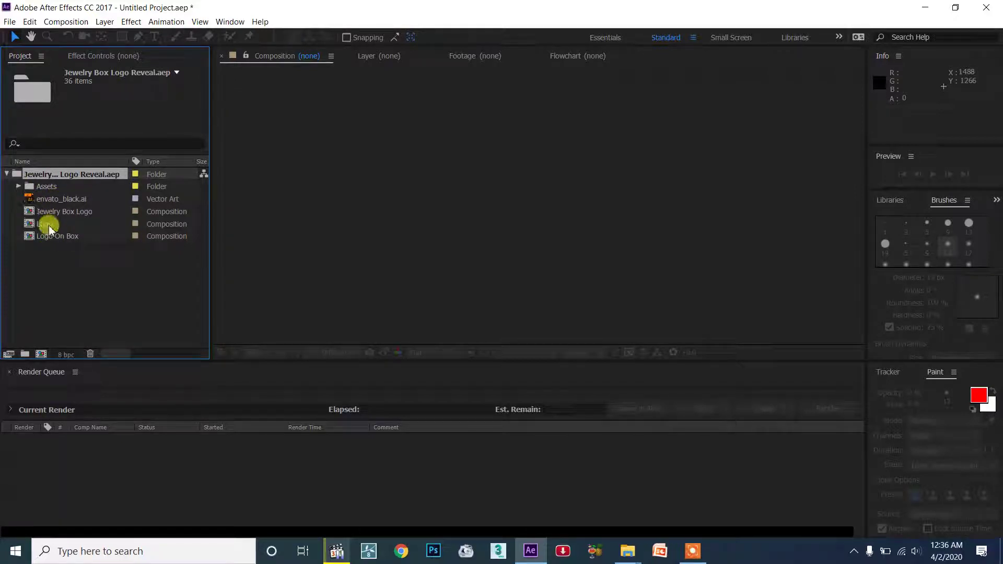
left_click(56, 216)
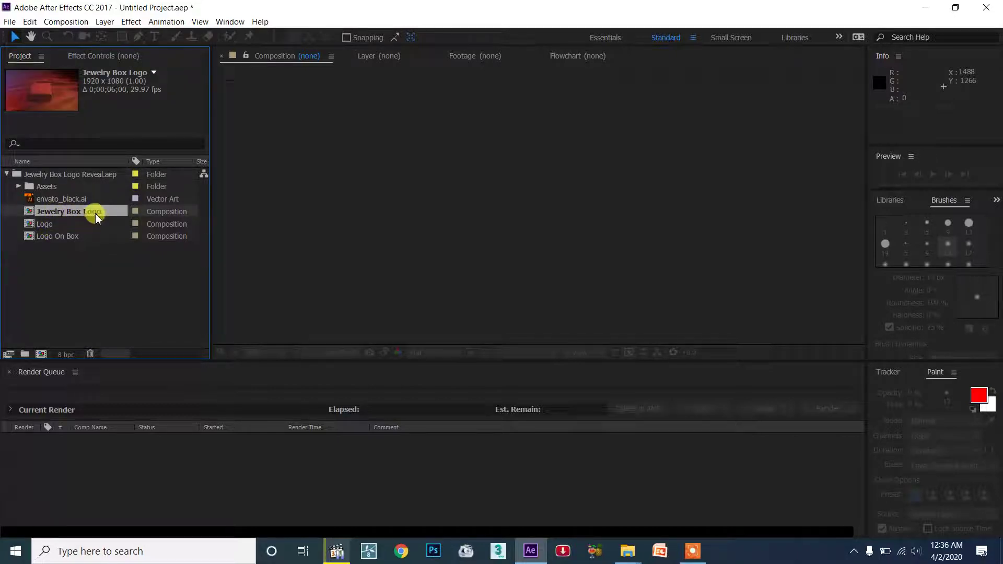
left_click(45, 225)
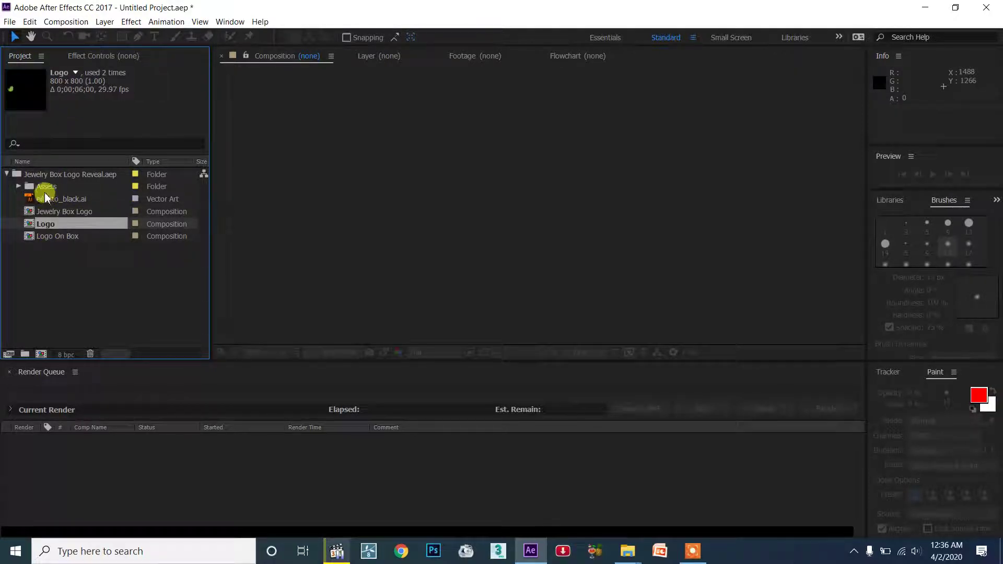
left_click(46, 212)
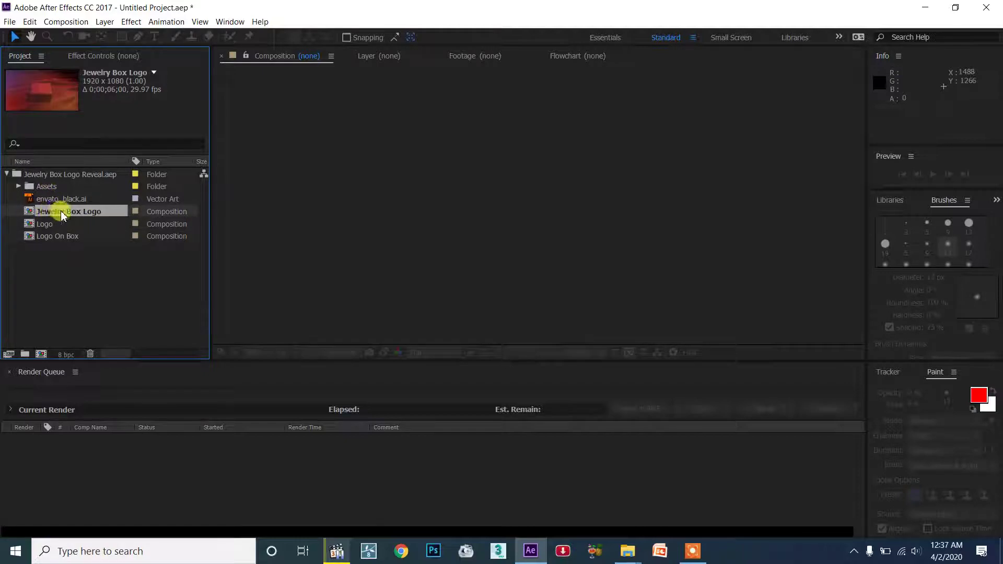
double_click(57, 213)
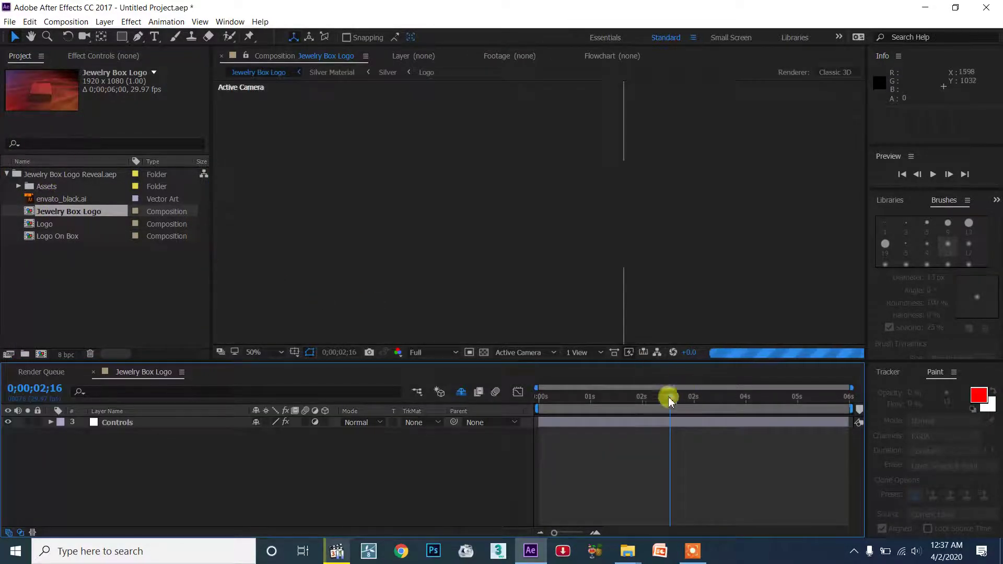
left_click(279, 355)
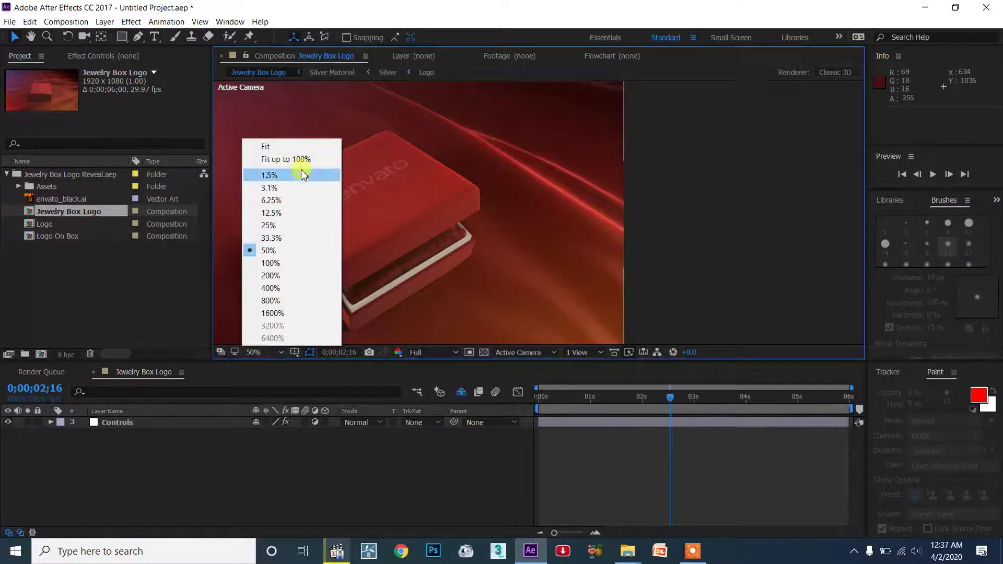
left_click(302, 159)
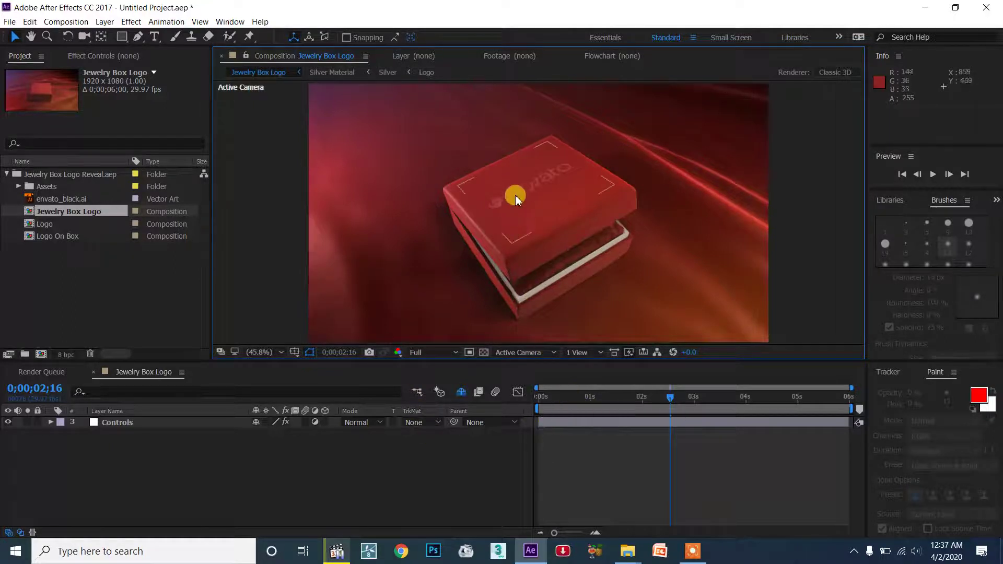
left_click(565, 396)
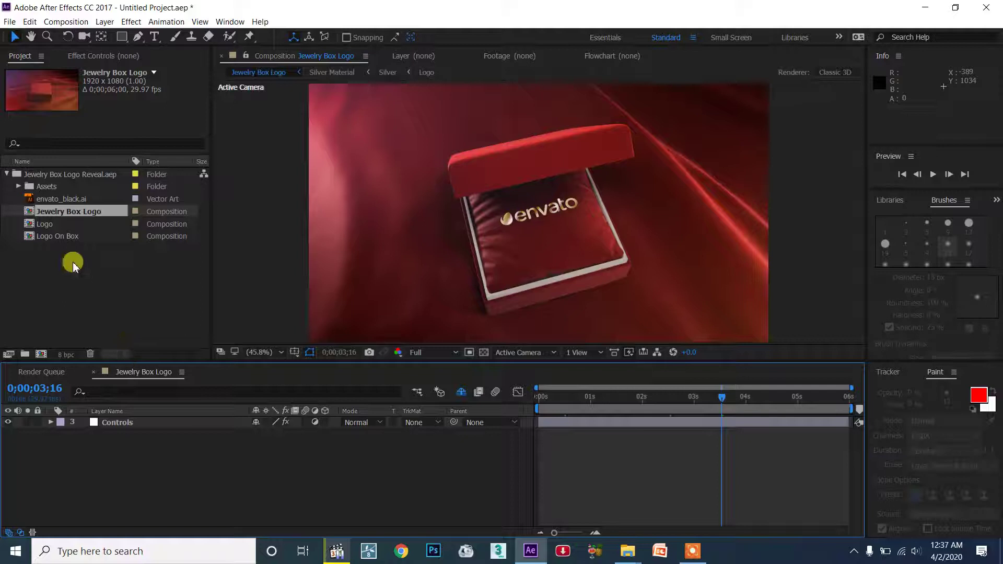
Open the Logo composition and hide its envato_black.ai layer, keeping Dark Gray Solid 1 visible.
left_click(45, 224)
double_click(46, 225)
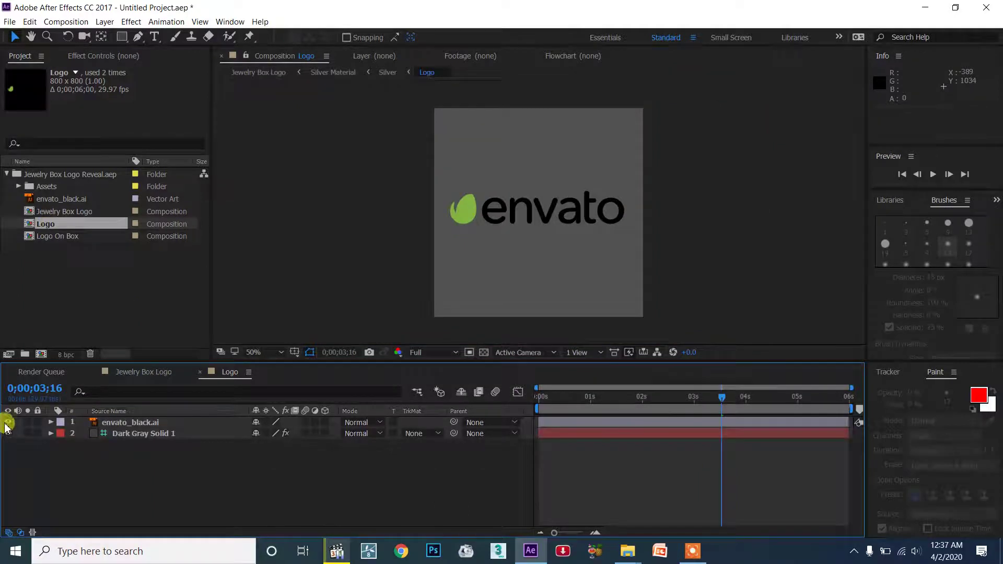
left_click(9, 421)
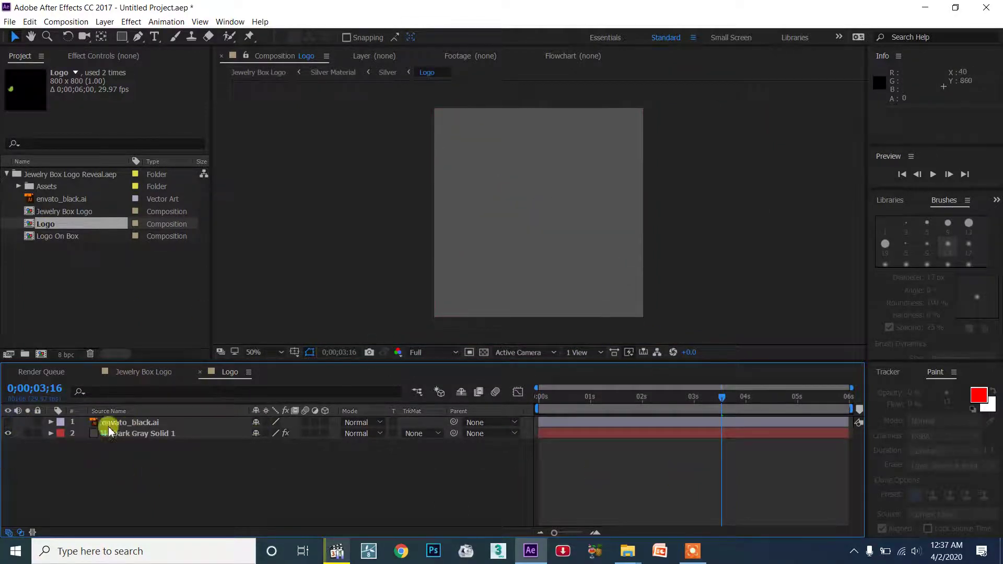
left_click(8, 433)
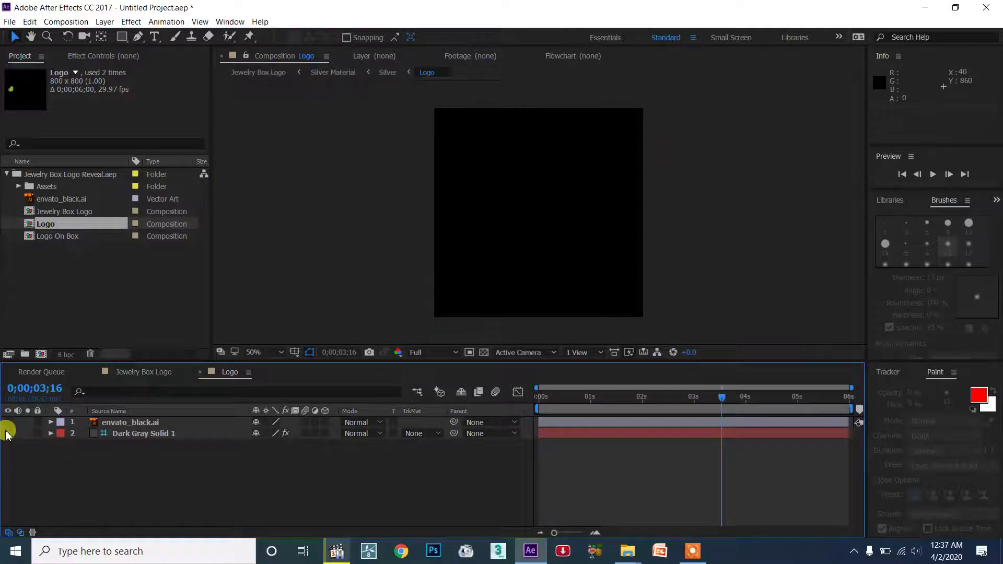
left_click(8, 433)
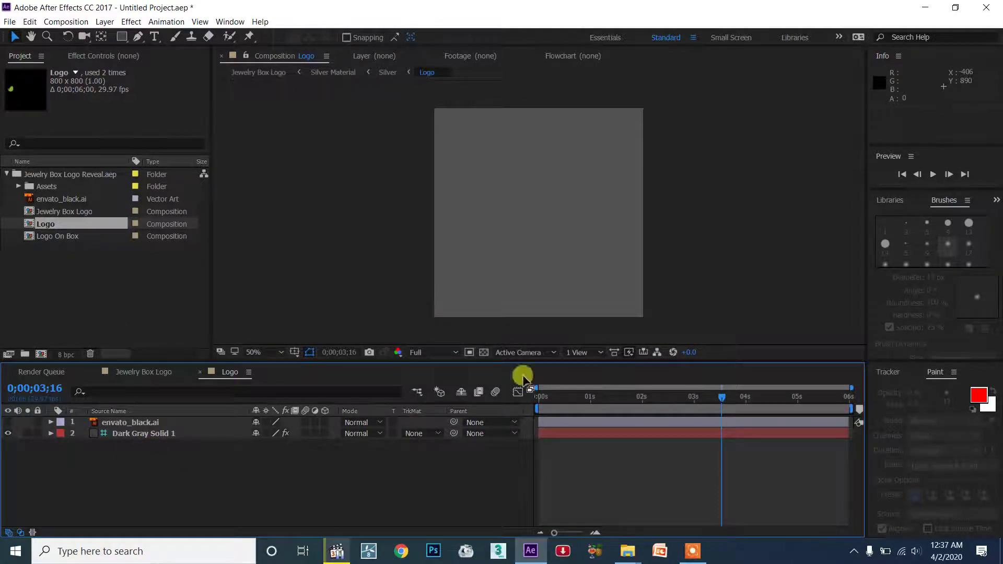
Add vn.png from folder y as the uppermost layer of the Logo composition and scale it to 44%.
mouse_move(628, 550)
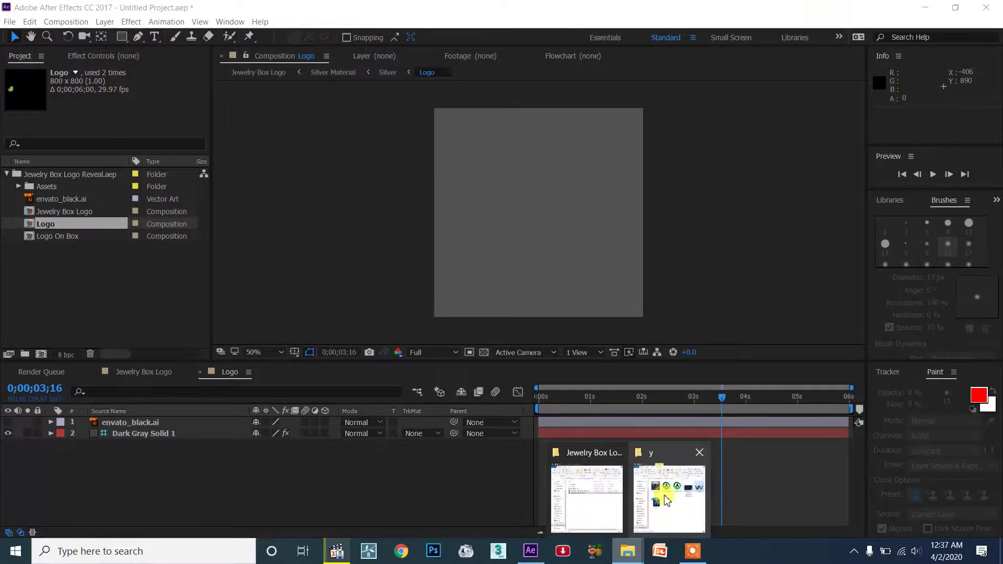
left_click(666, 499)
left_click_drag(898, 235, 233, 483)
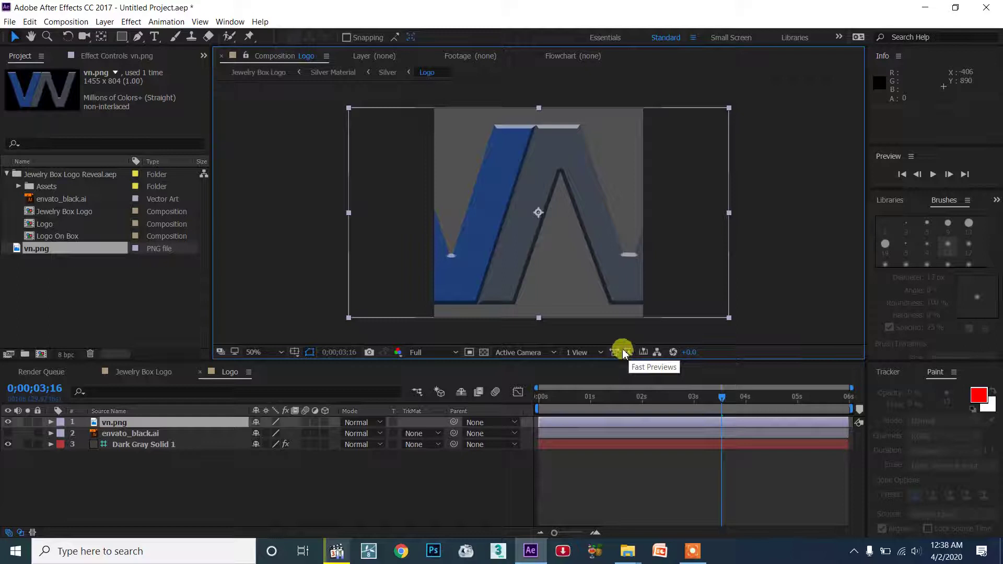
key("s")
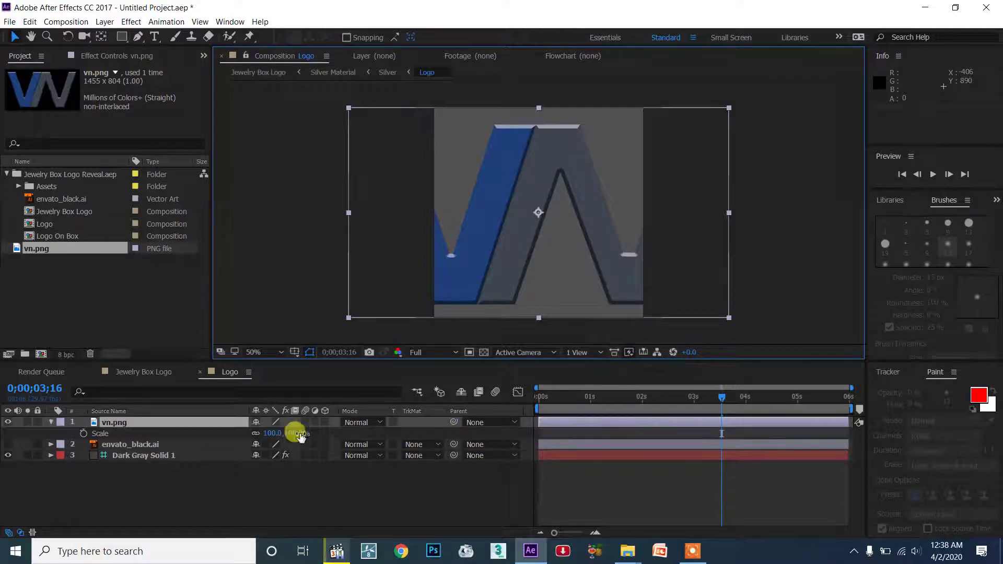
left_click_drag(273, 435, 240, 436)
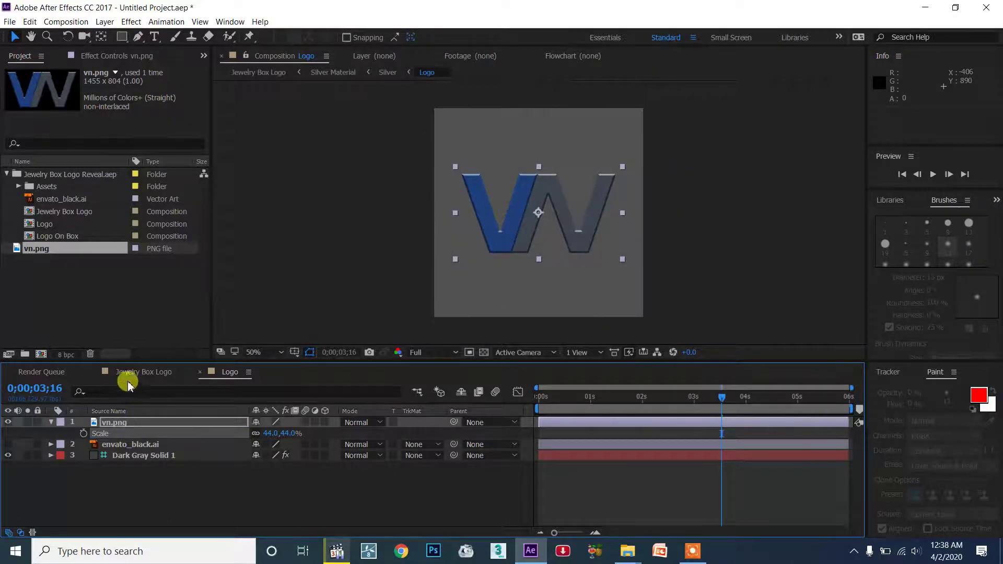
Examine the replaced logo inside the box in the Jewelry Box Logo composition, and move the current time to 0;00;01;14.
left_click(129, 373)
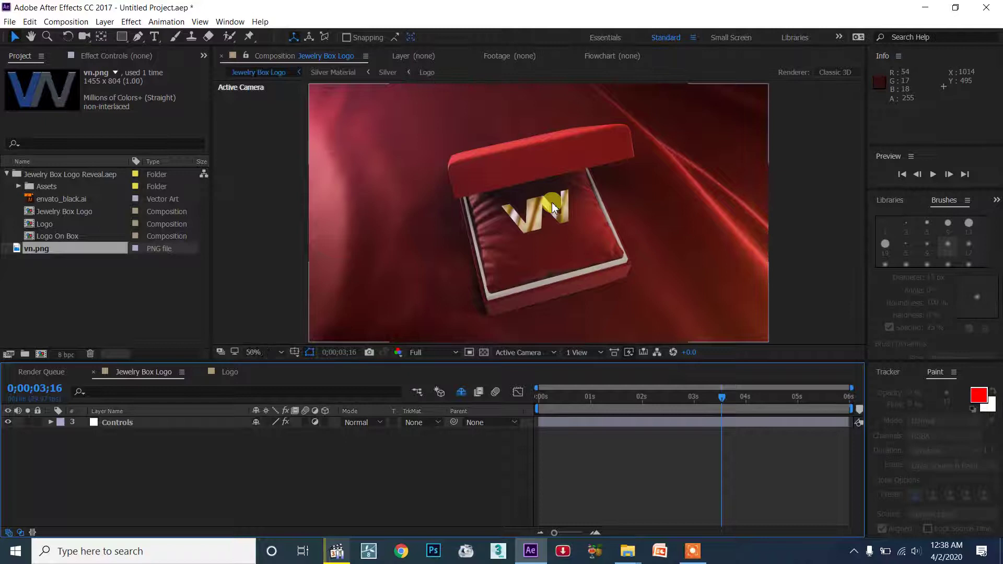
scroll(551, 202, "up", 4)
scroll(635, 238, "down", 6)
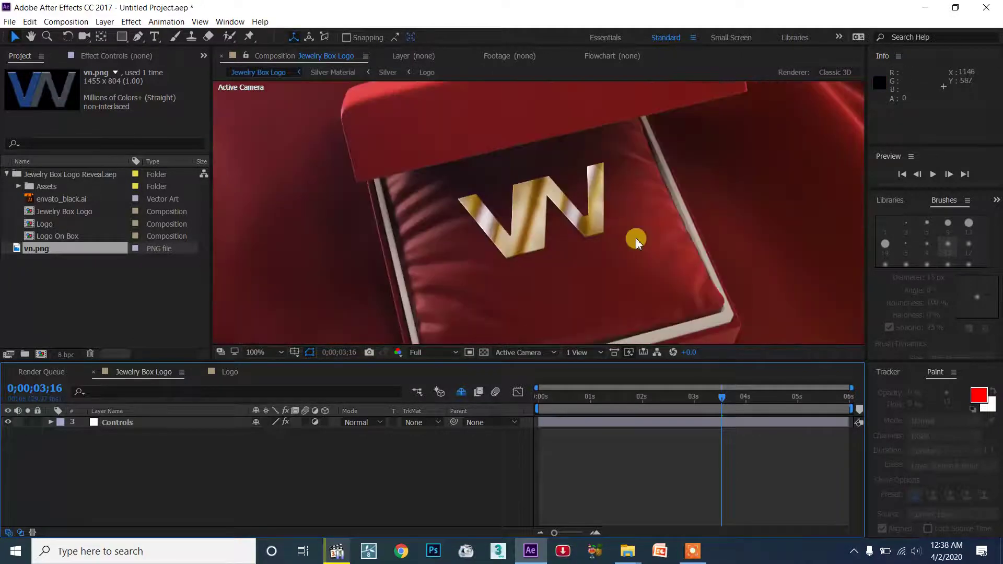
left_click(281, 352)
left_click(325, 159)
left_click(615, 396)
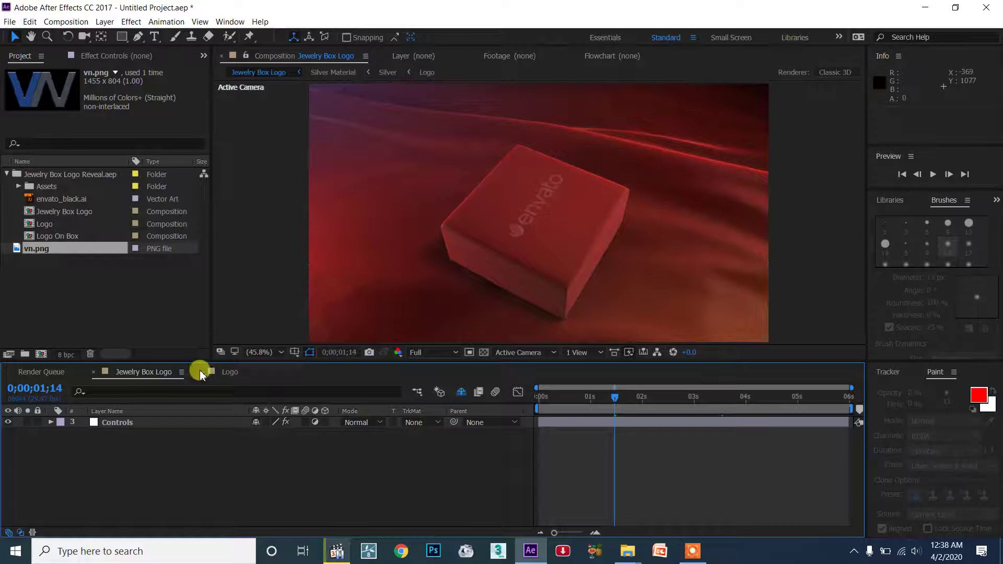
Open the Logo On Box composition and hide its envato_black.ai layer.
left_click(55, 238)
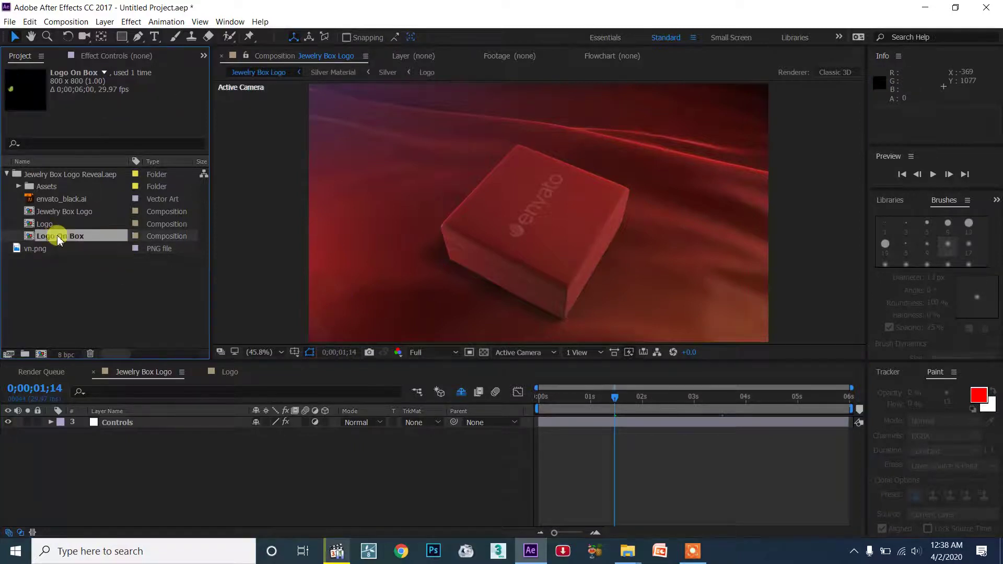
double_click(57, 236)
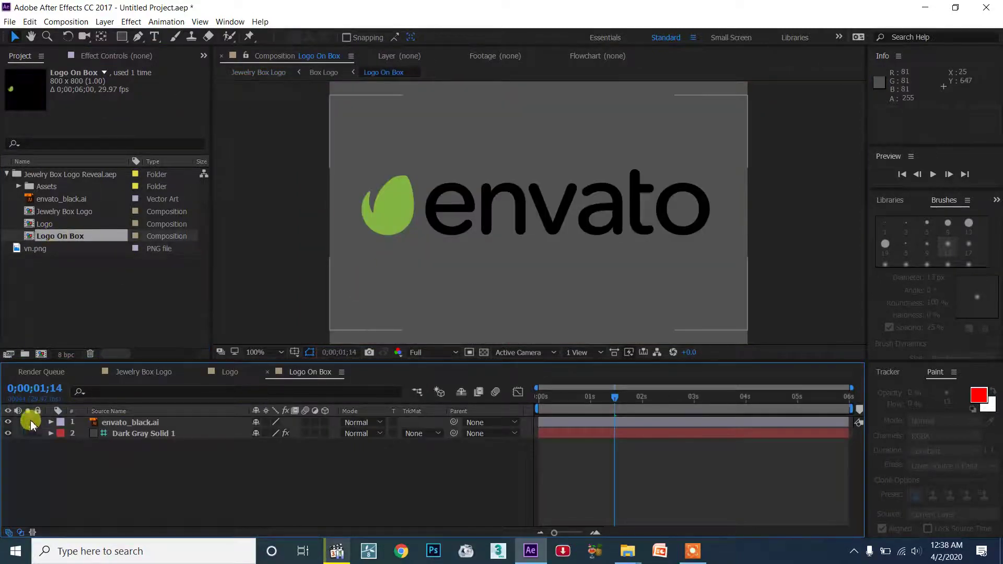
left_click(8, 422)
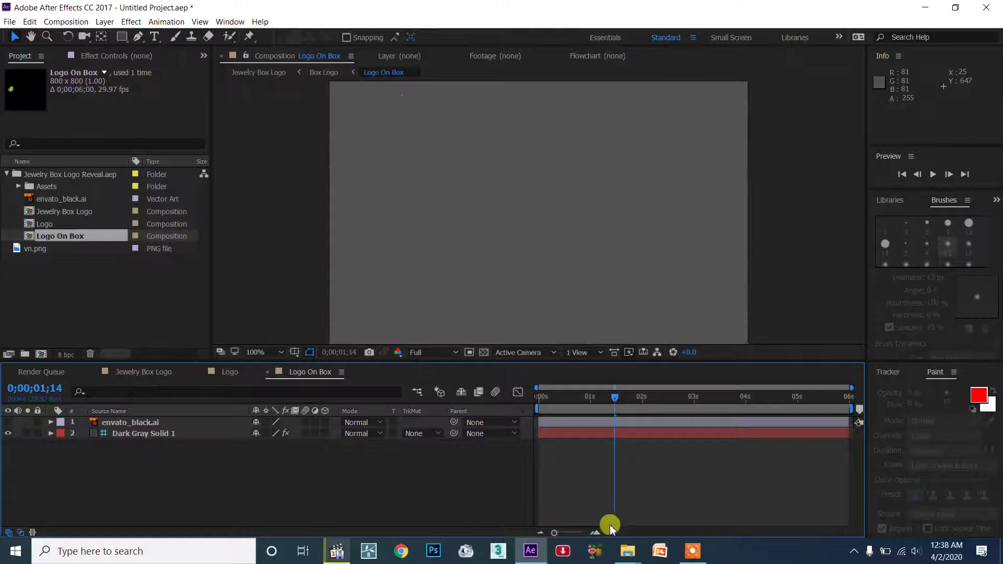
Add for app logo.png from folder y to Logo On Box, scale it to 42%, and return to the Jewelry Box Logo composition.
mouse_move(628, 552)
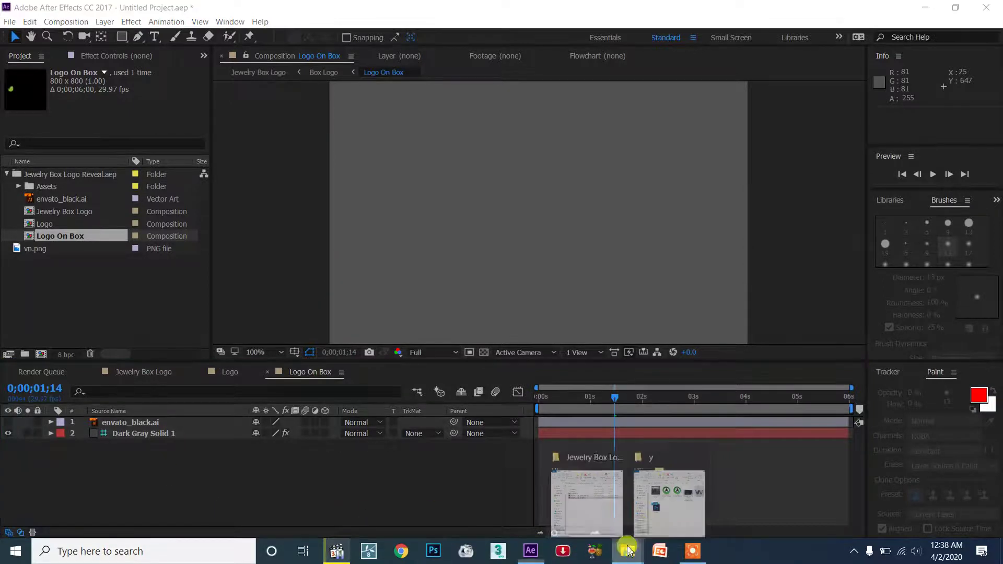
left_click(671, 487)
left_click_drag(768, 219, 191, 484)
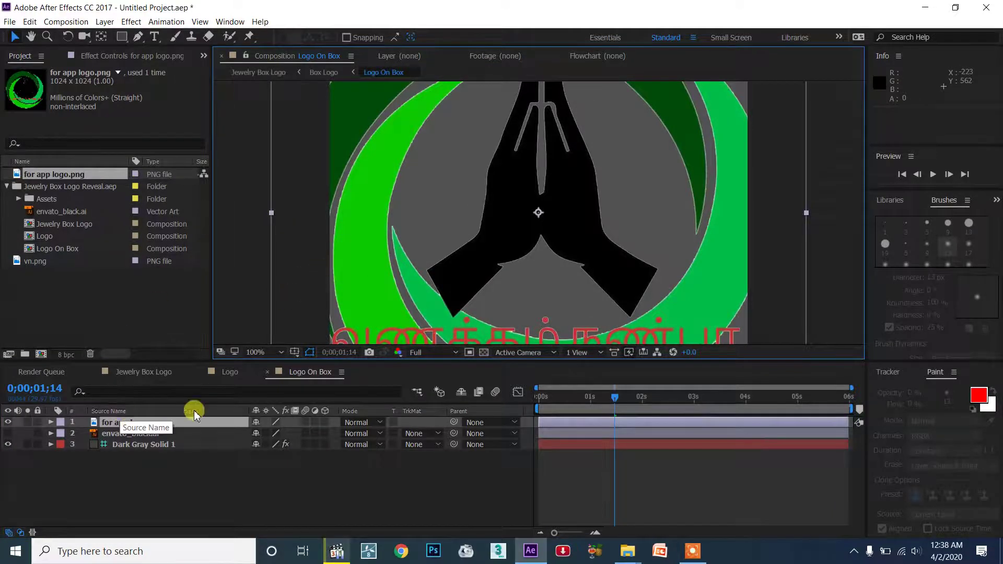
key("s")
left_click_drag(287, 431, 262, 424)
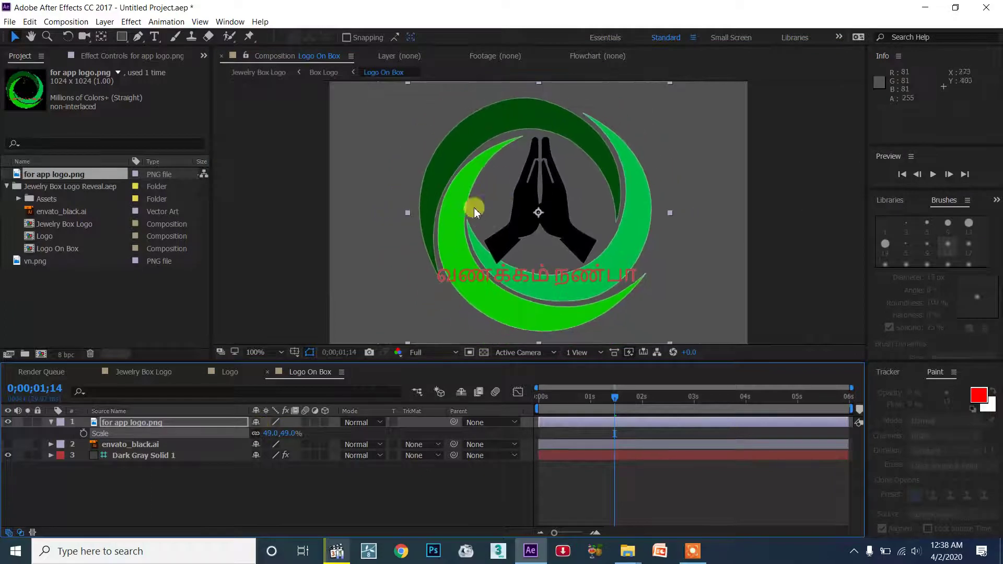
left_click_drag(286, 441, 275, 434)
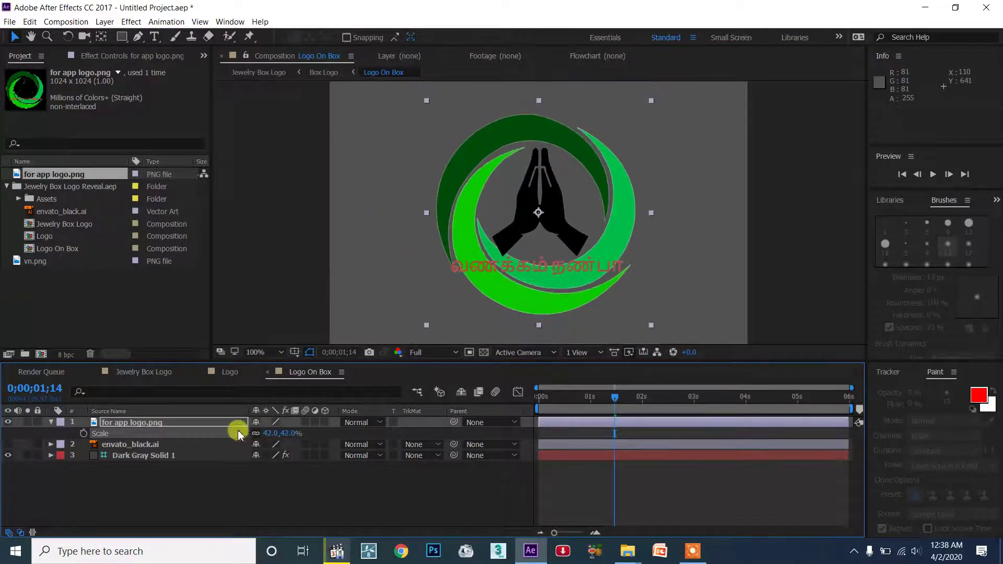
left_click(129, 373)
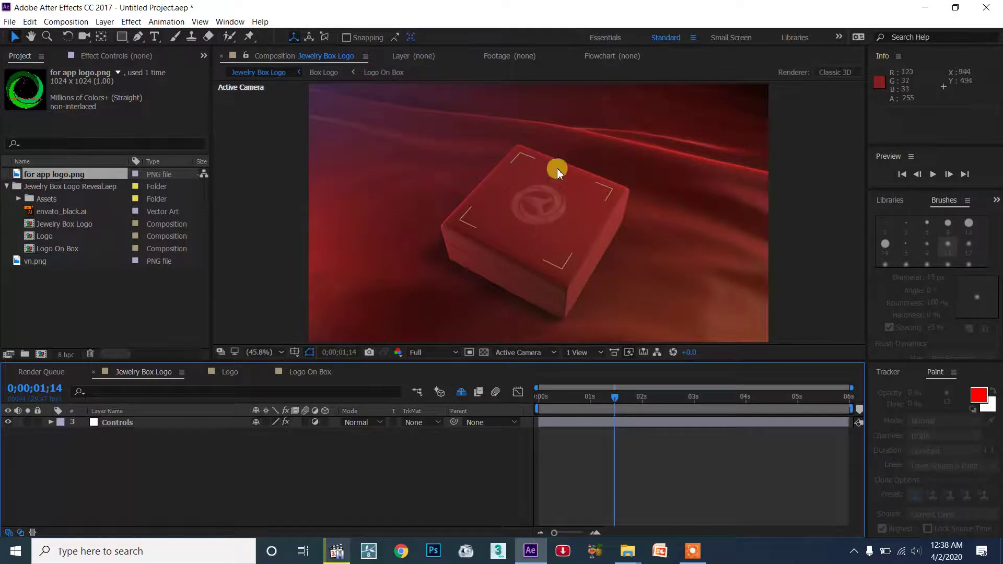
Hide the for app logo.png layer in Logo On Box and add for app logo.jpg as the uppermost layer.
left_click(291, 373)
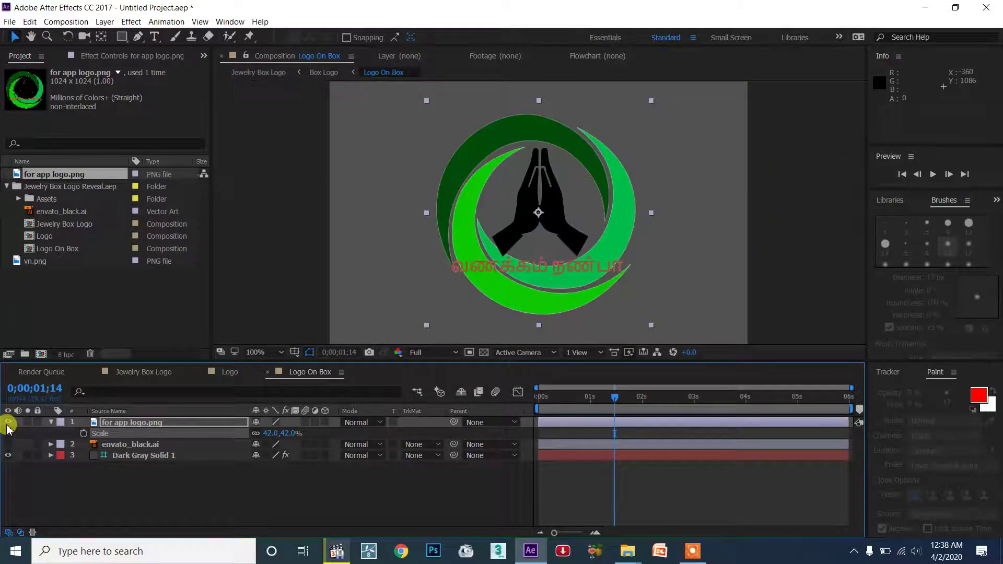
left_click(8, 423)
left_click(619, 553)
left_click(671, 488)
left_click(685, 214)
left_click_drag(686, 215, 204, 480)
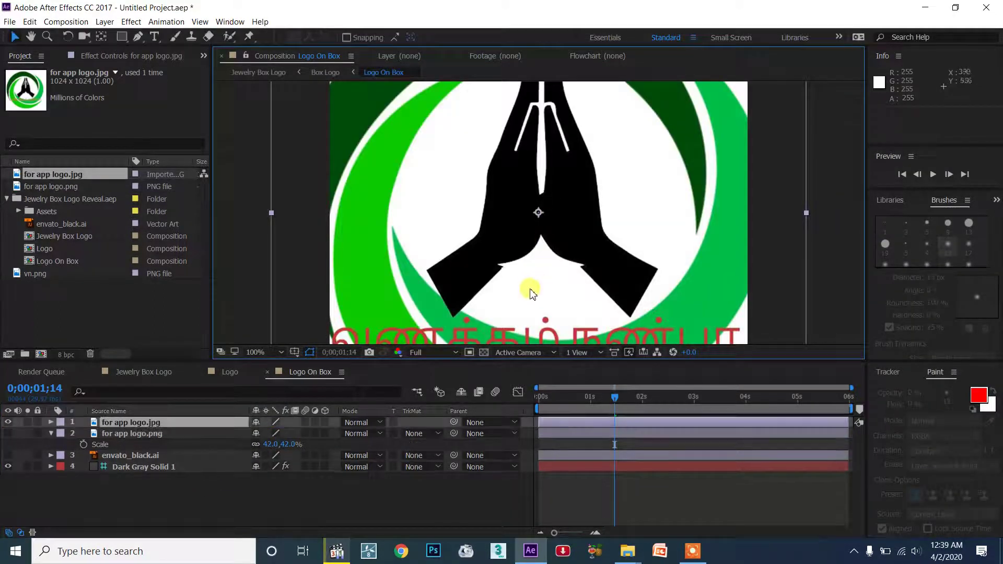
Scale the for app logo.jpg layer to 42% and check it on the box in the Jewelry Box Logo composition.
key("s")
left_click_drag(271, 432, 235, 429)
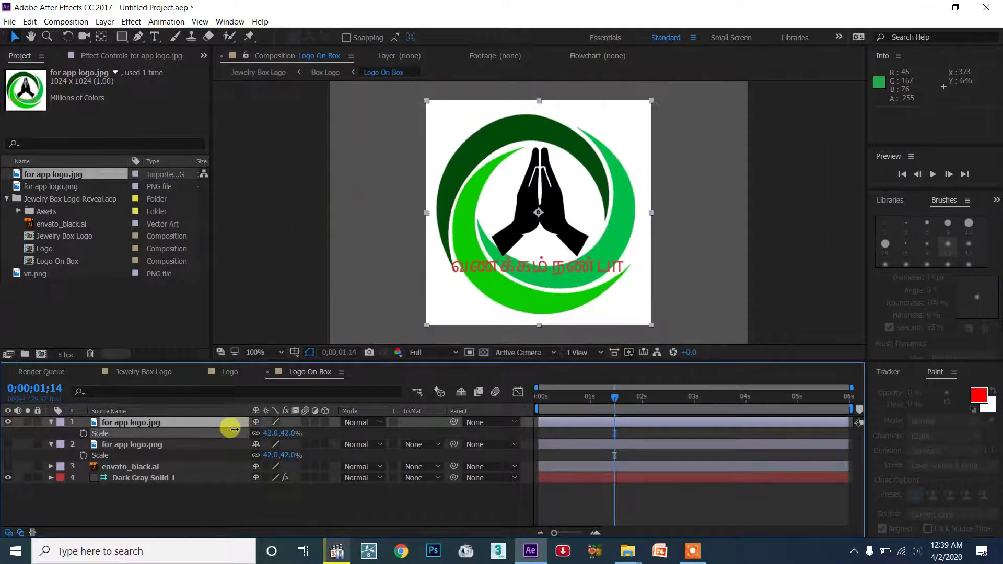
key("Return")
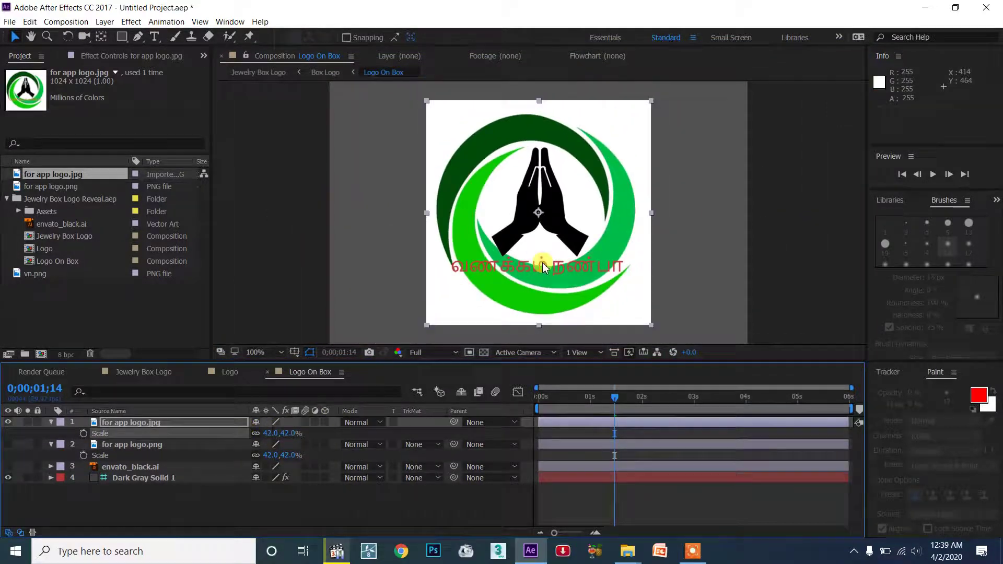
left_click(165, 374)
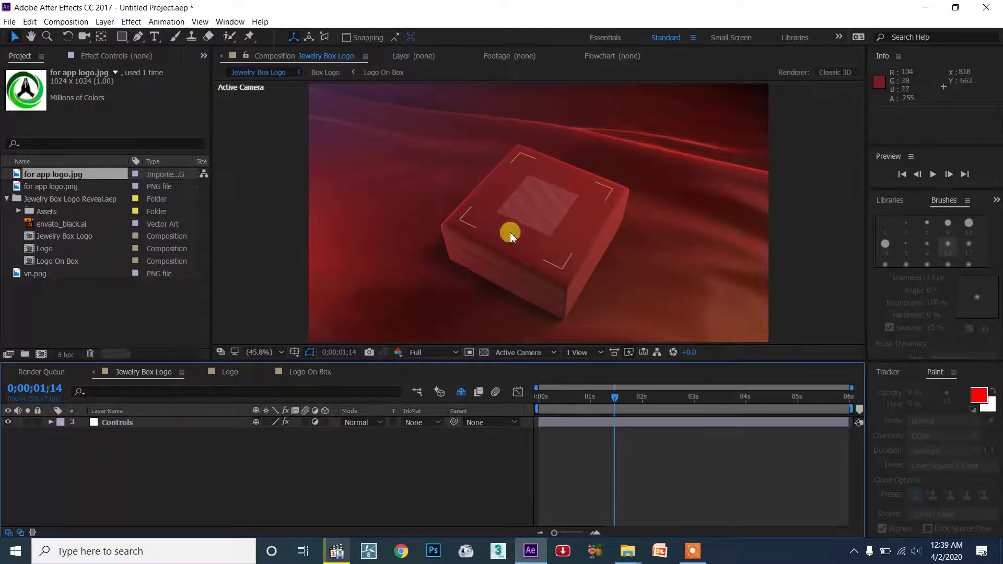
key("slash")
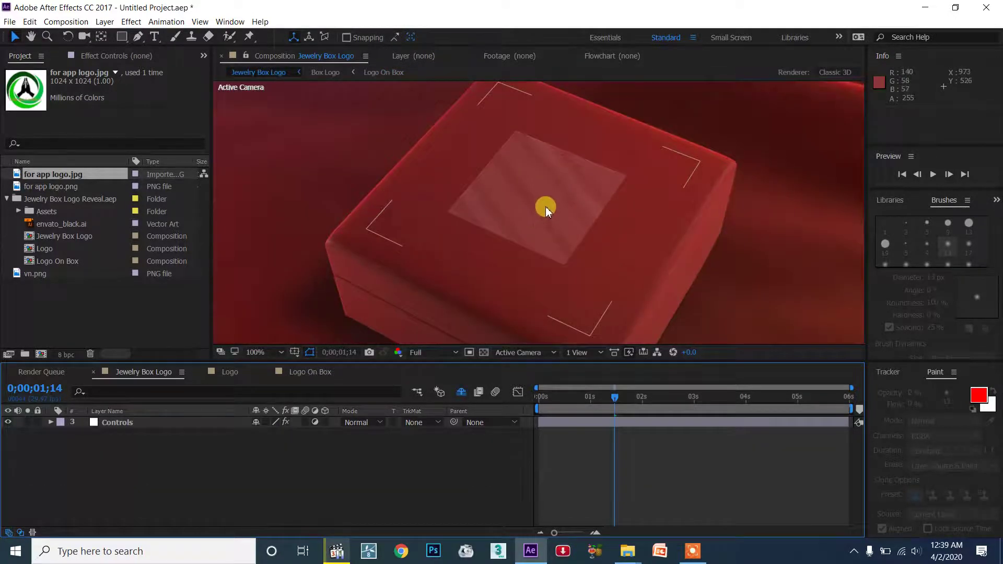
key("comma")
key("comma")
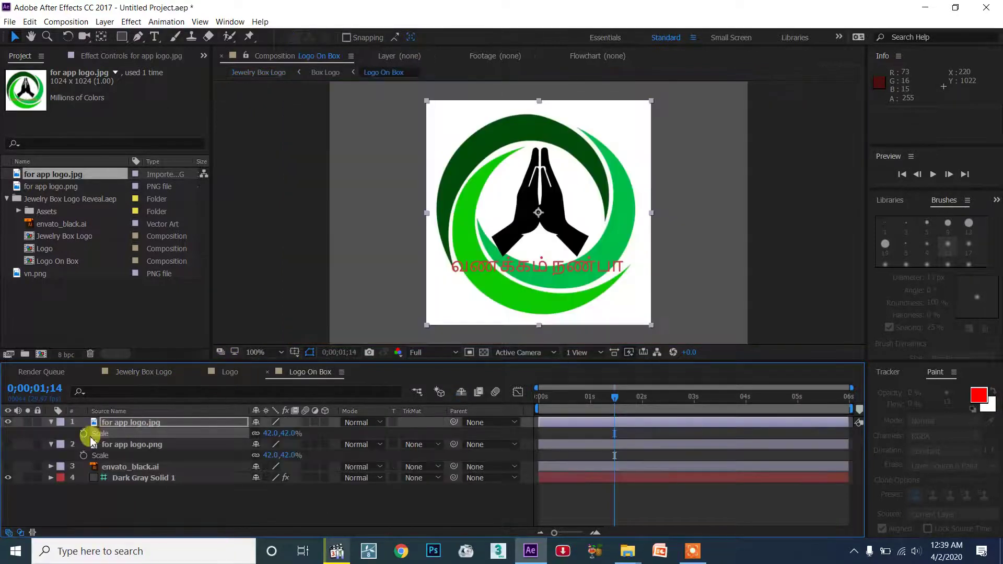
Delete the for app logo.jpg layer, show for app logo.png again, and inspect the box lid in Jewelry Box Logo.
key("Return")
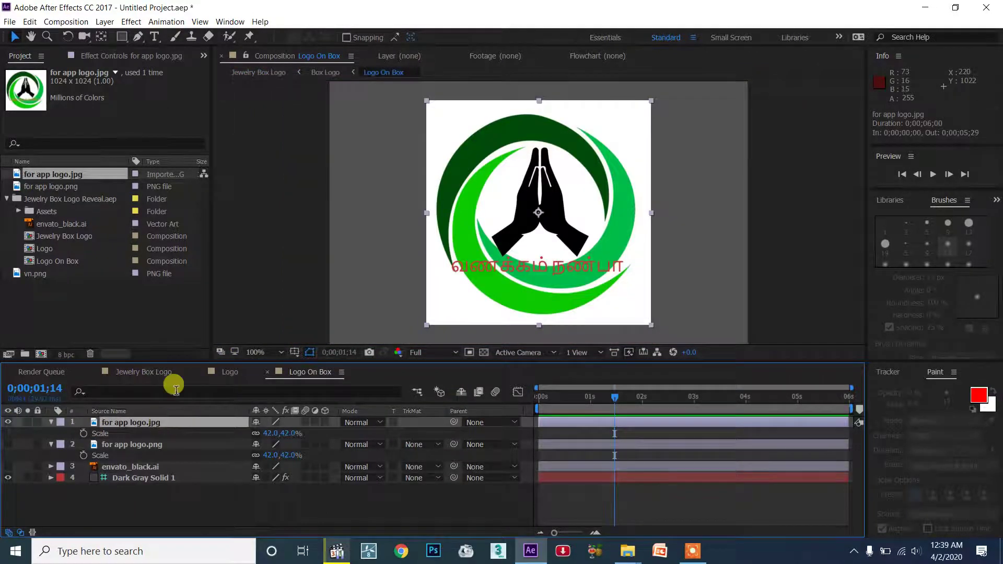
key("Delete")
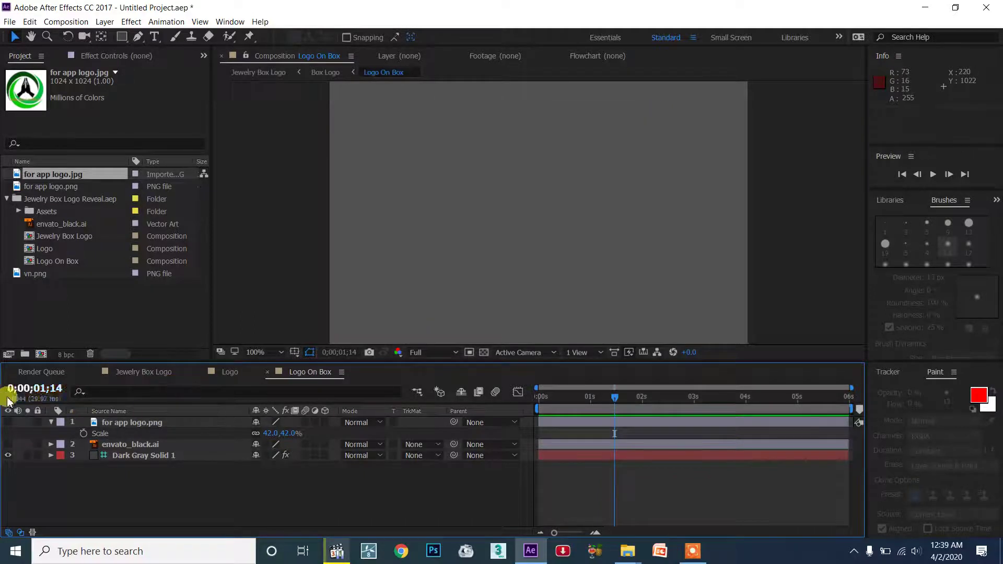
left_click(8, 422)
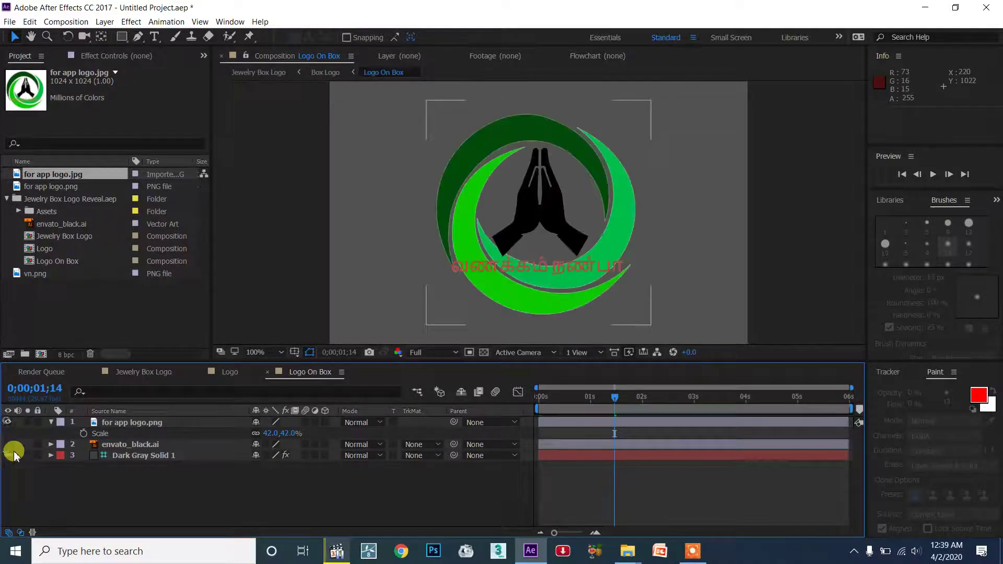
left_click(127, 372)
scroll(560, 203, "up", 2)
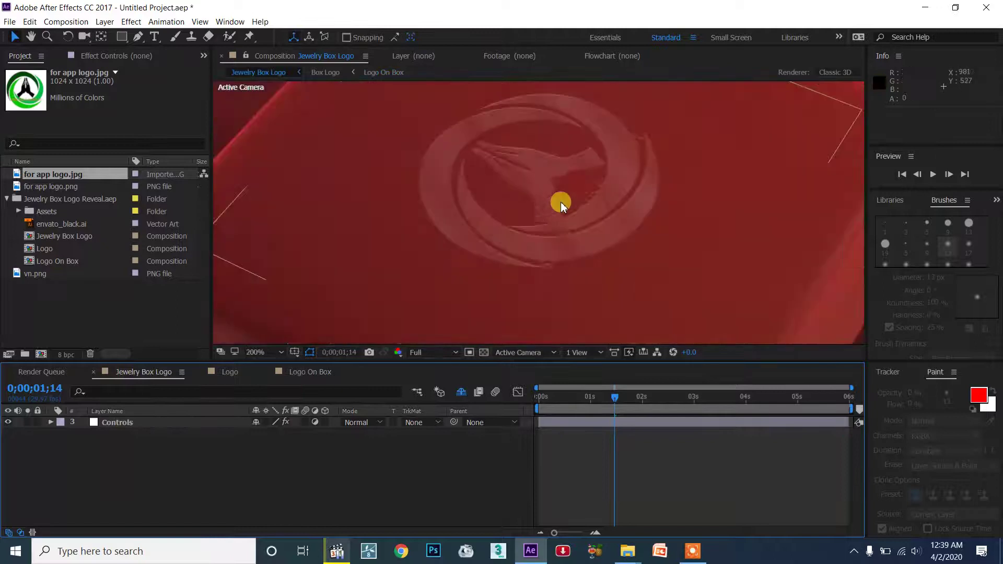
scroll(514, 222, "down", 3)
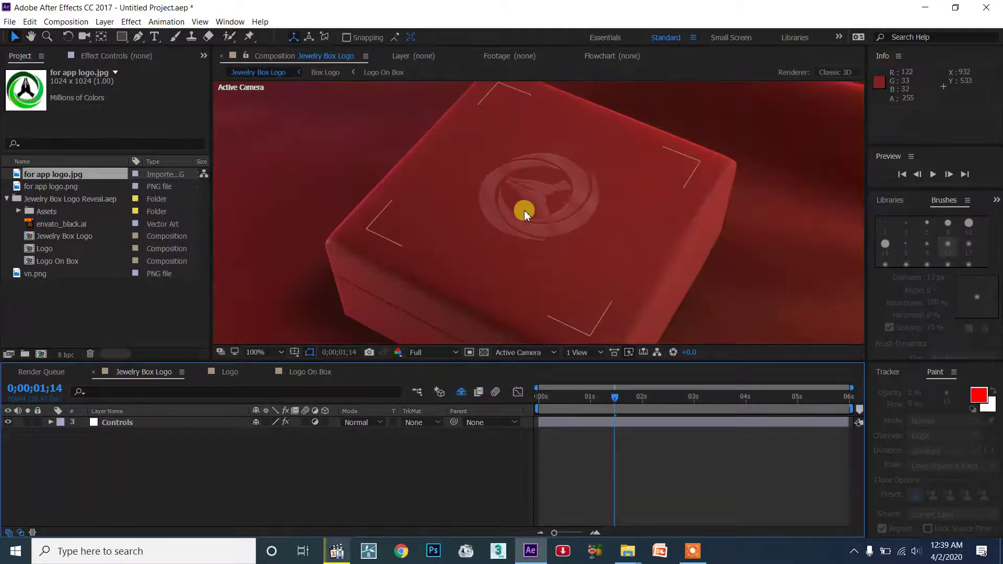
Enlarge the for app logo.png layer in Logo On Box, and check the Jewelry Box Logo and Logo compositions.
left_click(296, 373)
left_click(280, 433)
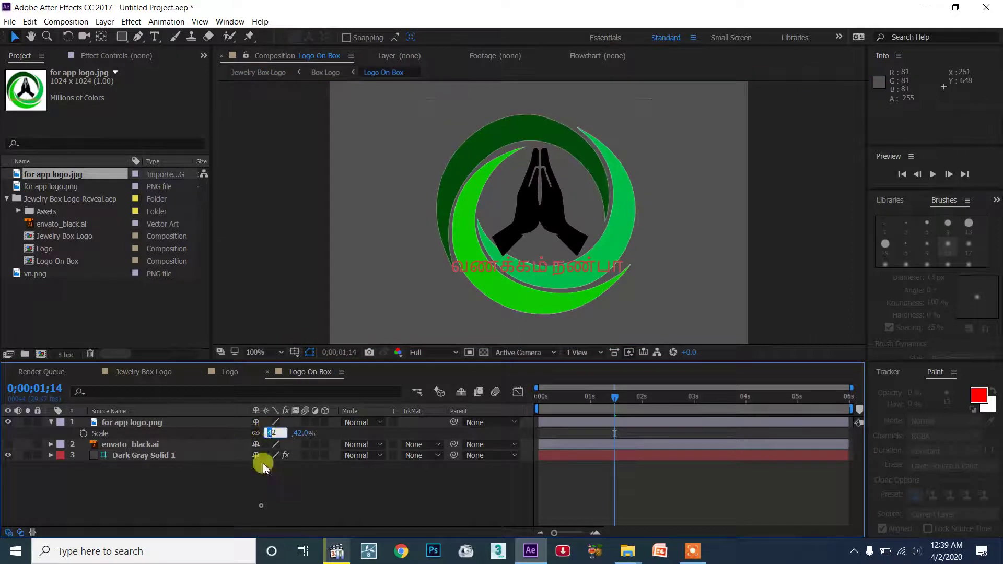
left_click_drag(268, 433, 268, 422)
left_click(125, 372)
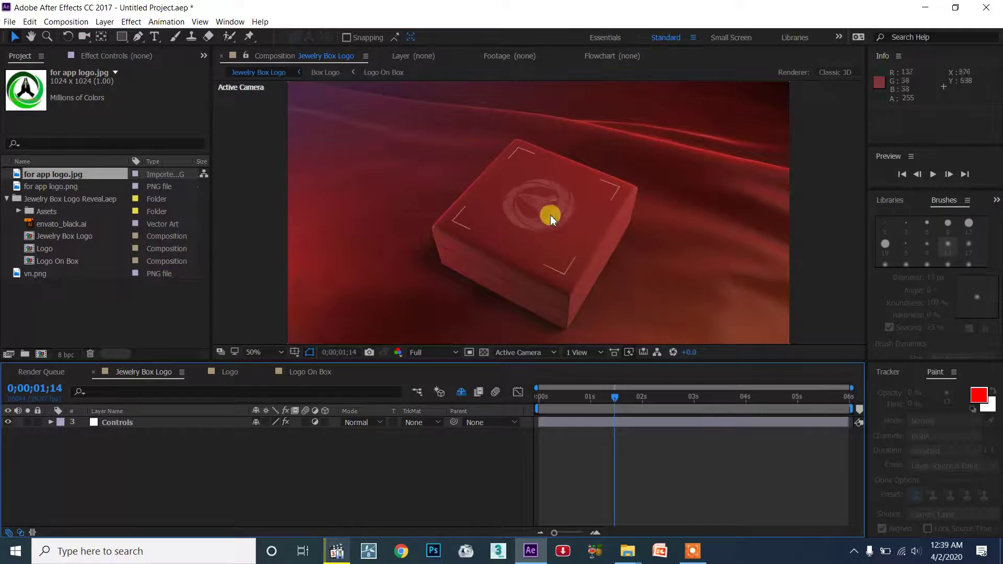
left_click(245, 372)
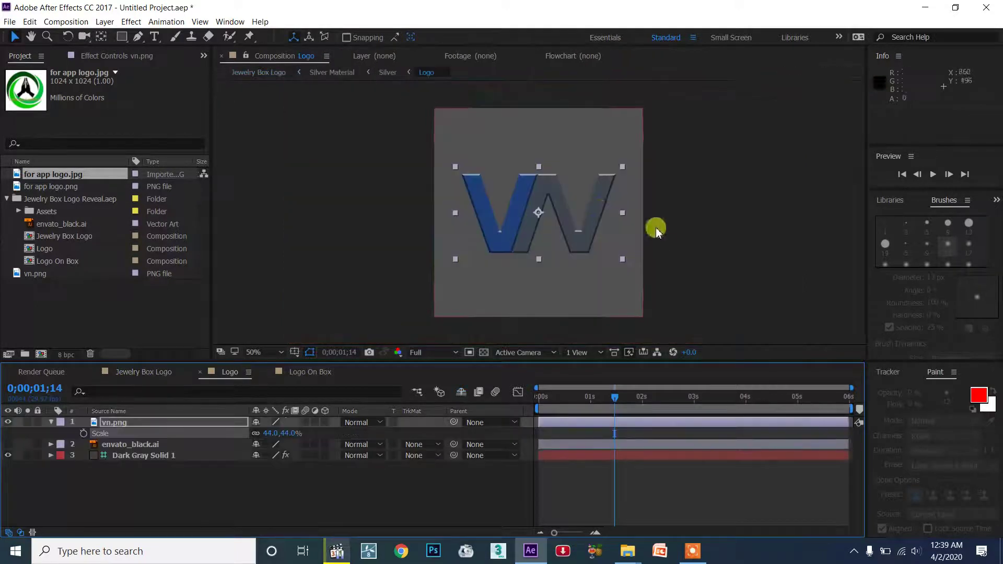
left_click(172, 374)
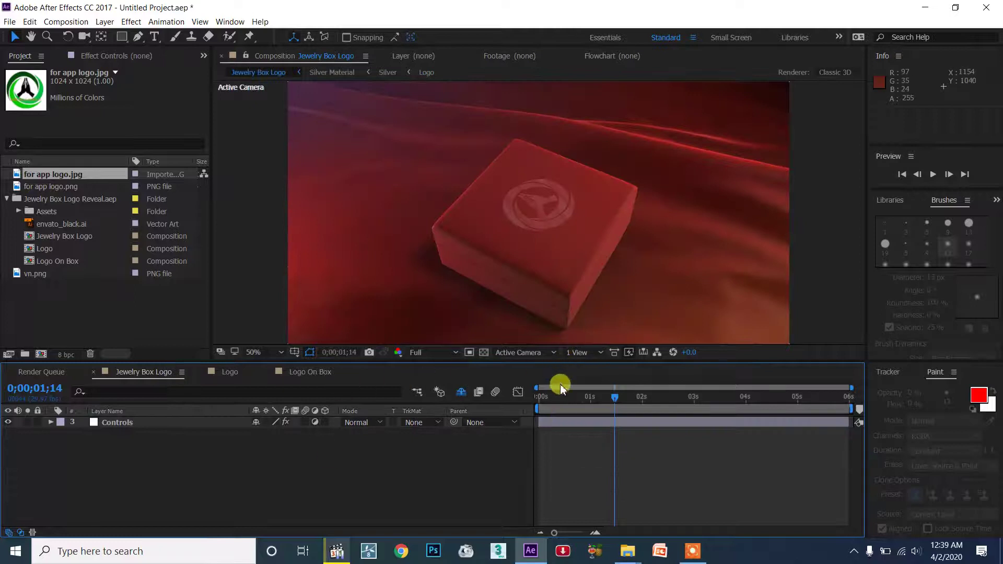
Move the current time of Jewelry Box Logo to 0;00;00;00 and set the preview resolution to Quarter.
left_click_drag(559, 403, 540, 396)
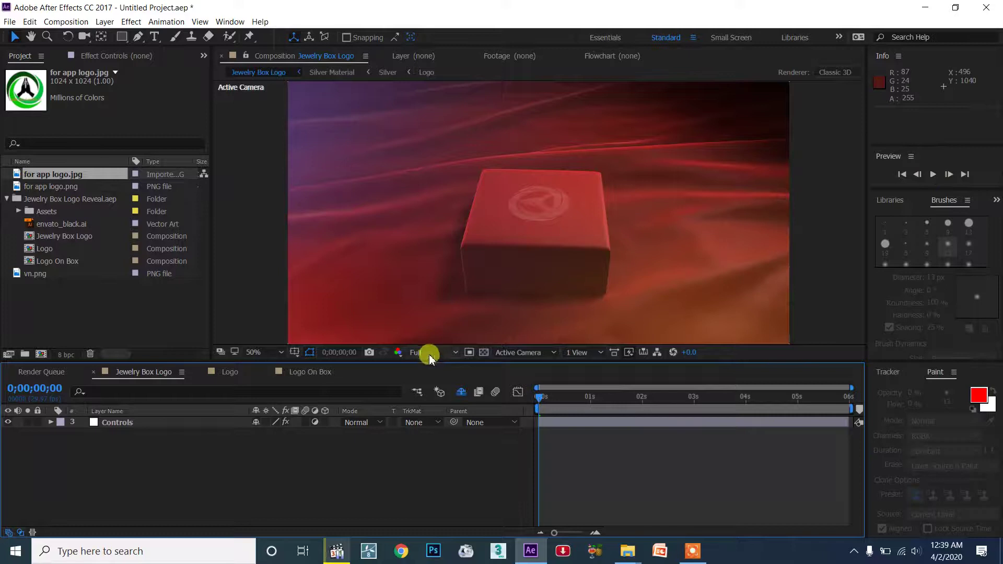
left_click(429, 355)
left_click(444, 423)
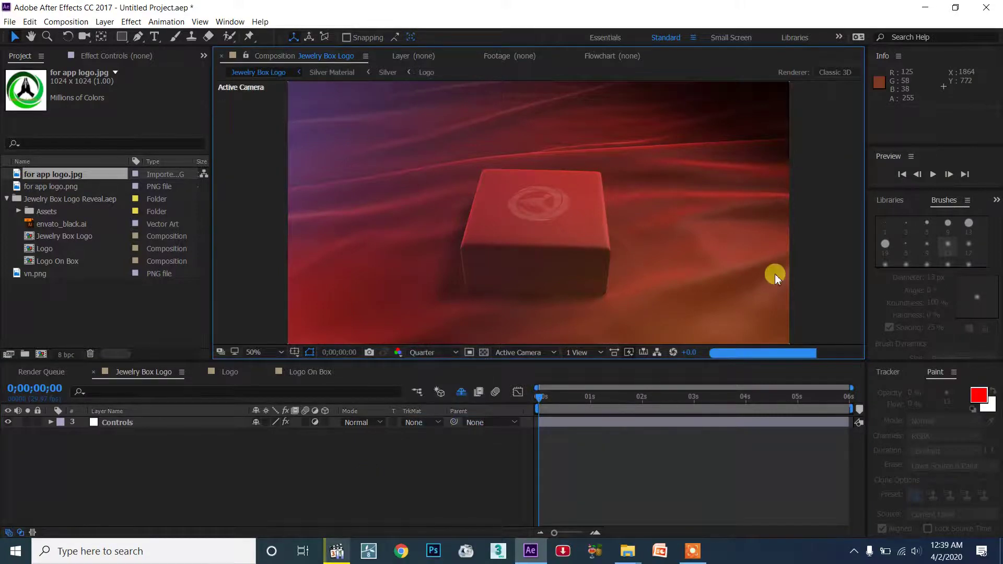
Preview the logo reveal animation from the start, replay it to review both logos, and return to 0;00;00;00.
left_click(936, 174)
key("space")
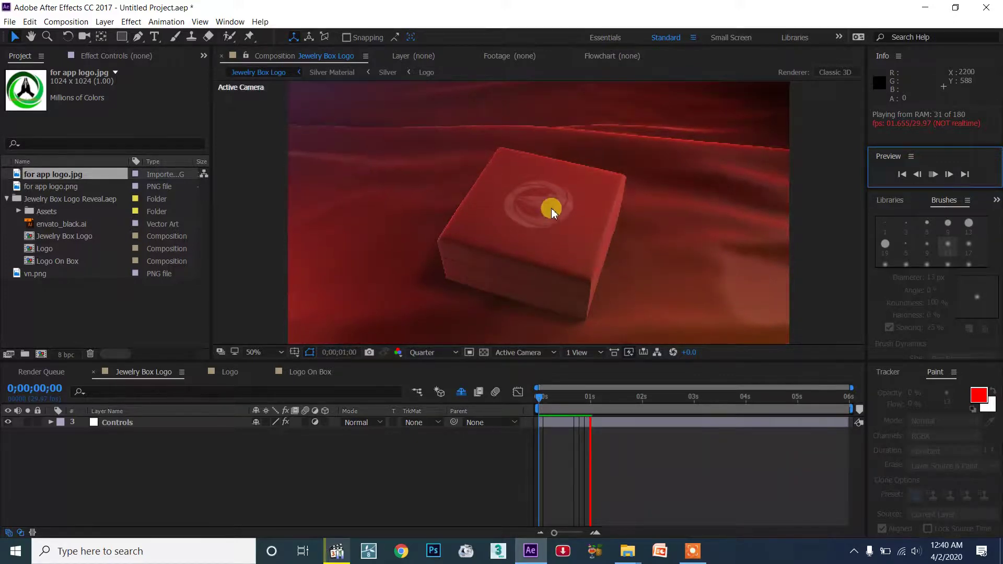
left_click(557, 399)
left_click(933, 176)
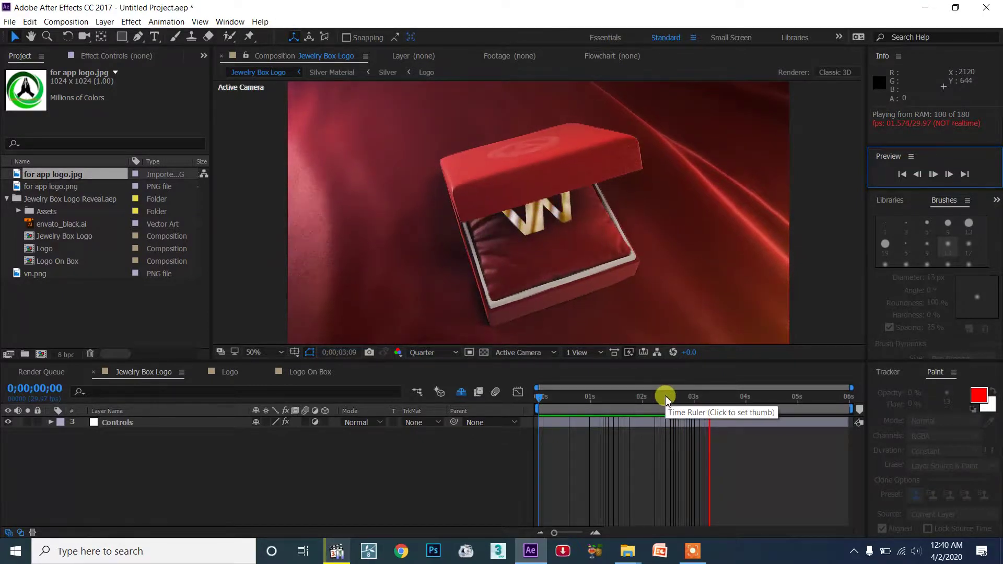
left_click(634, 397)
left_click_drag(551, 399, 498, 392)
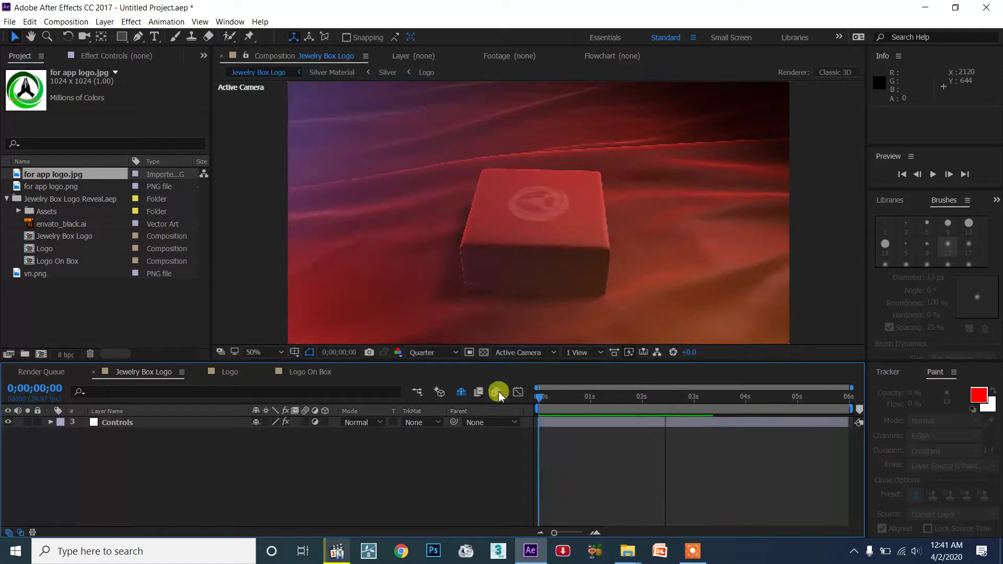
left_click(933, 175)
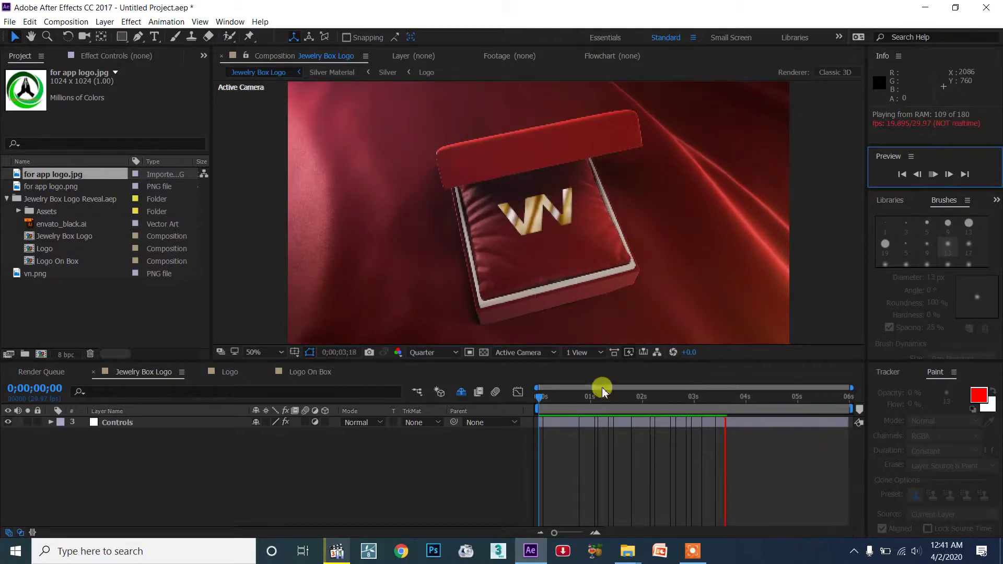
left_click(704, 421)
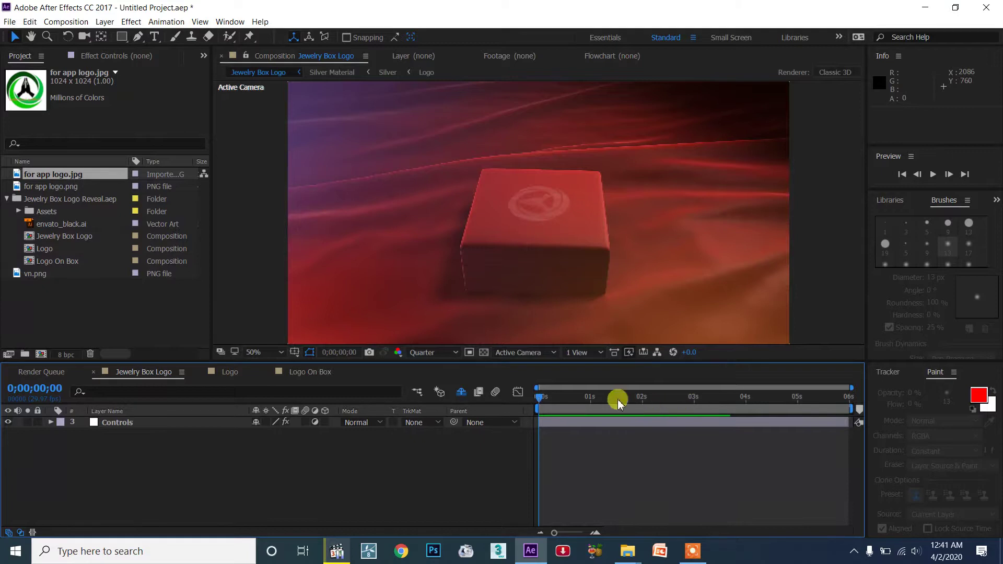
left_click(554, 400)
left_click_drag(562, 400, 443, 404)
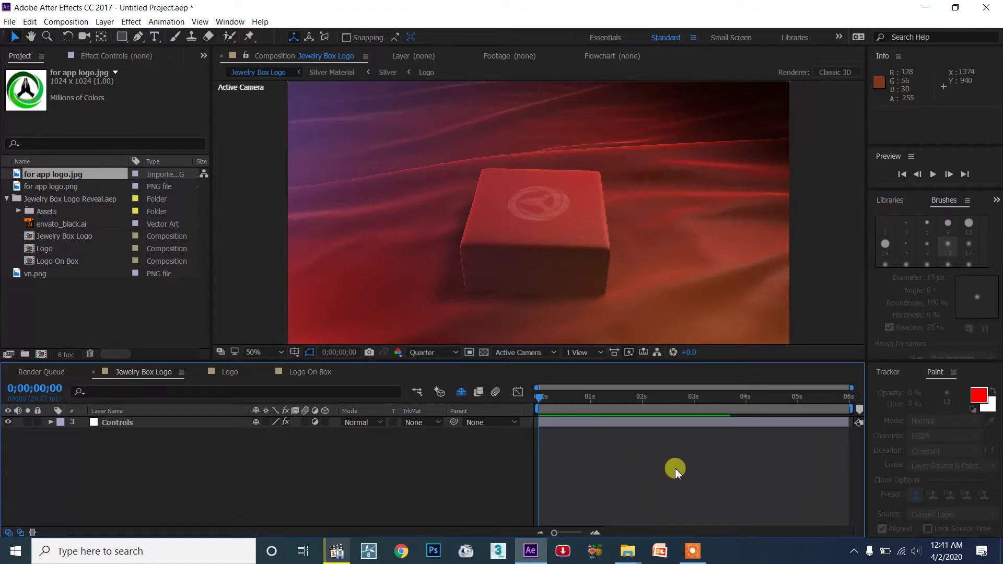
left_click(697, 547)
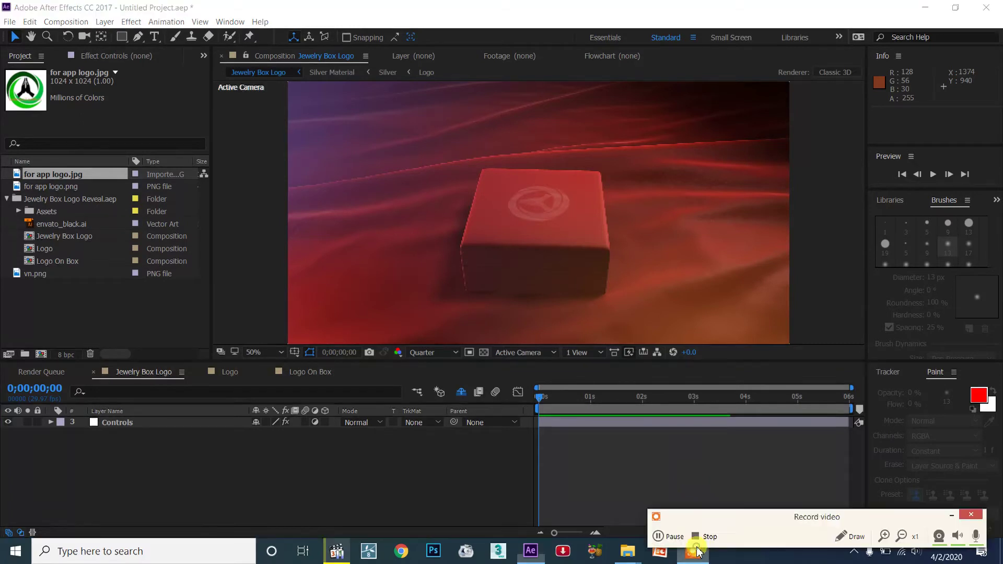